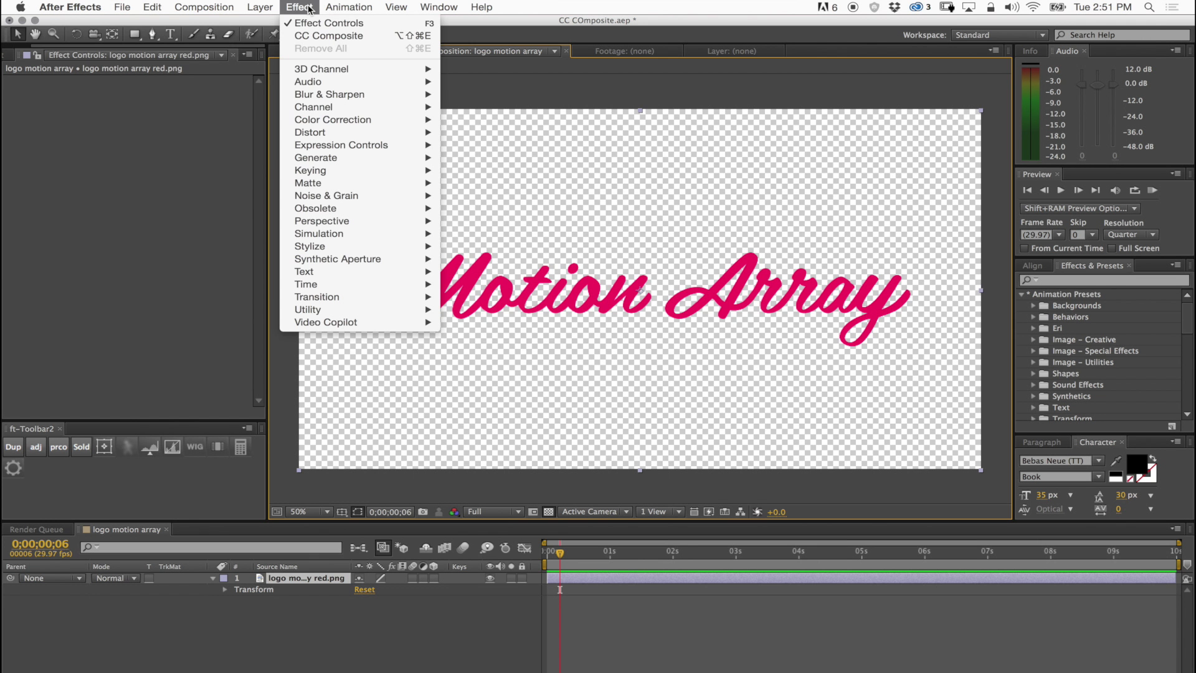
Step: Add CC Composite to the pink logo, keep Composite Original at In front, and turn RGB Only off
mouse_move(307, 111)
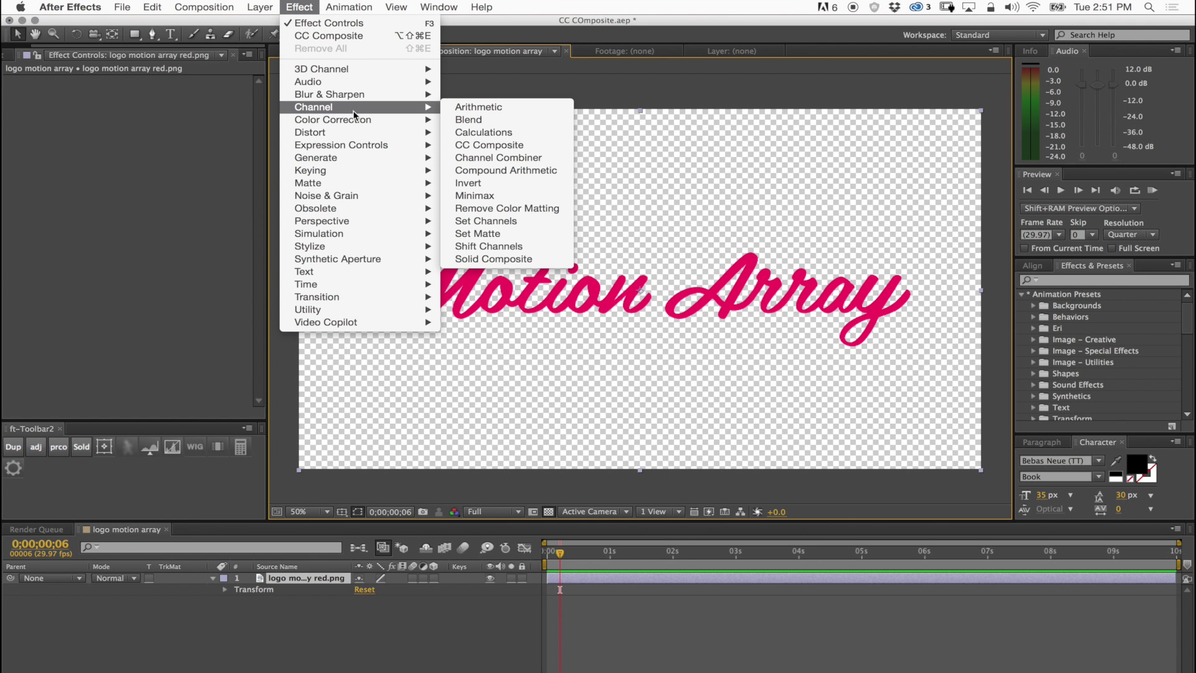
left_click(489, 144)
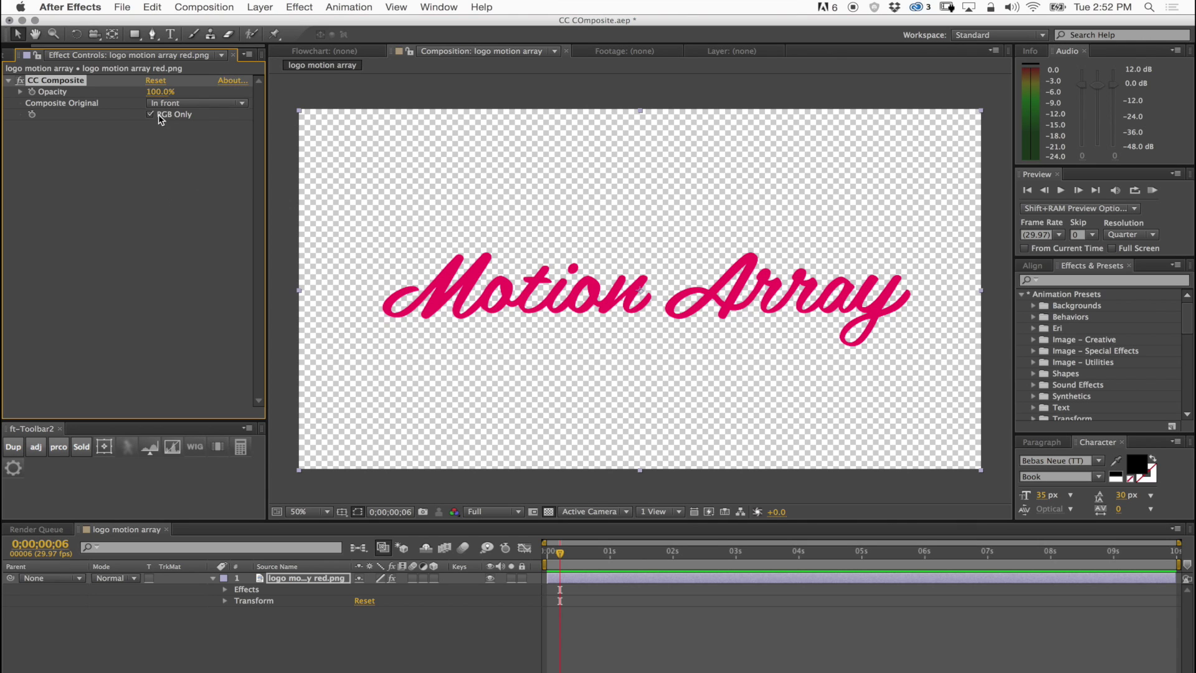
left_click(205, 104)
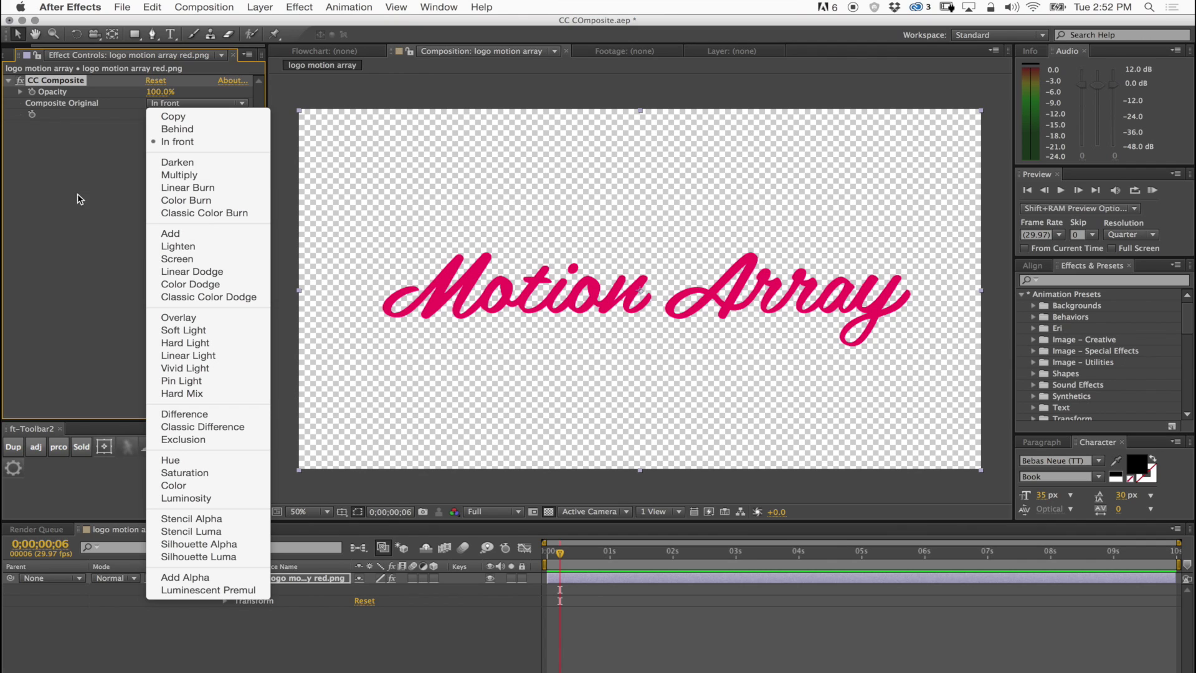
left_click(93, 163)
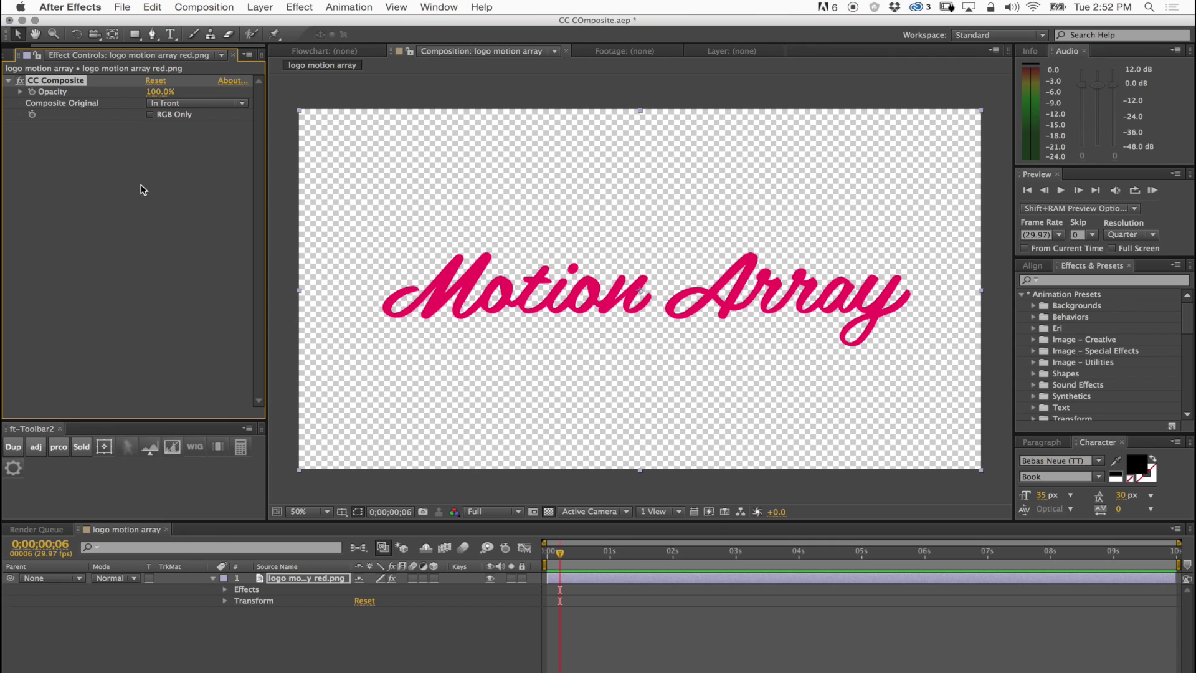
left_click(149, 114)
left_click(548, 512)
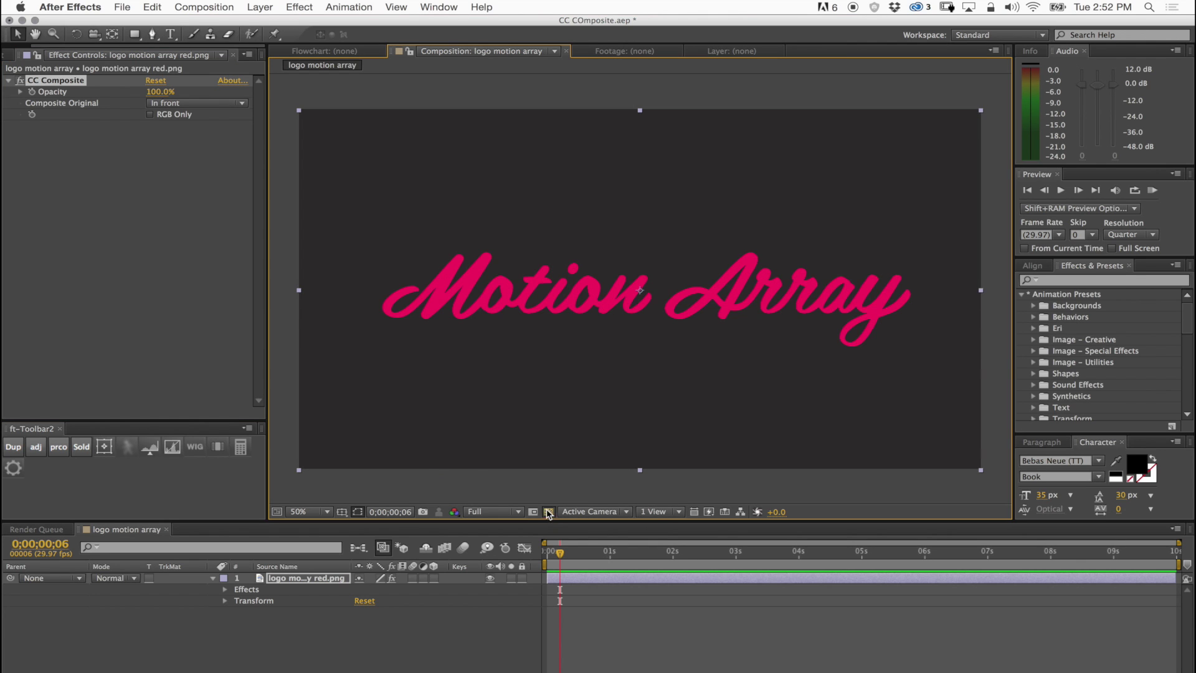
left_click(548, 512)
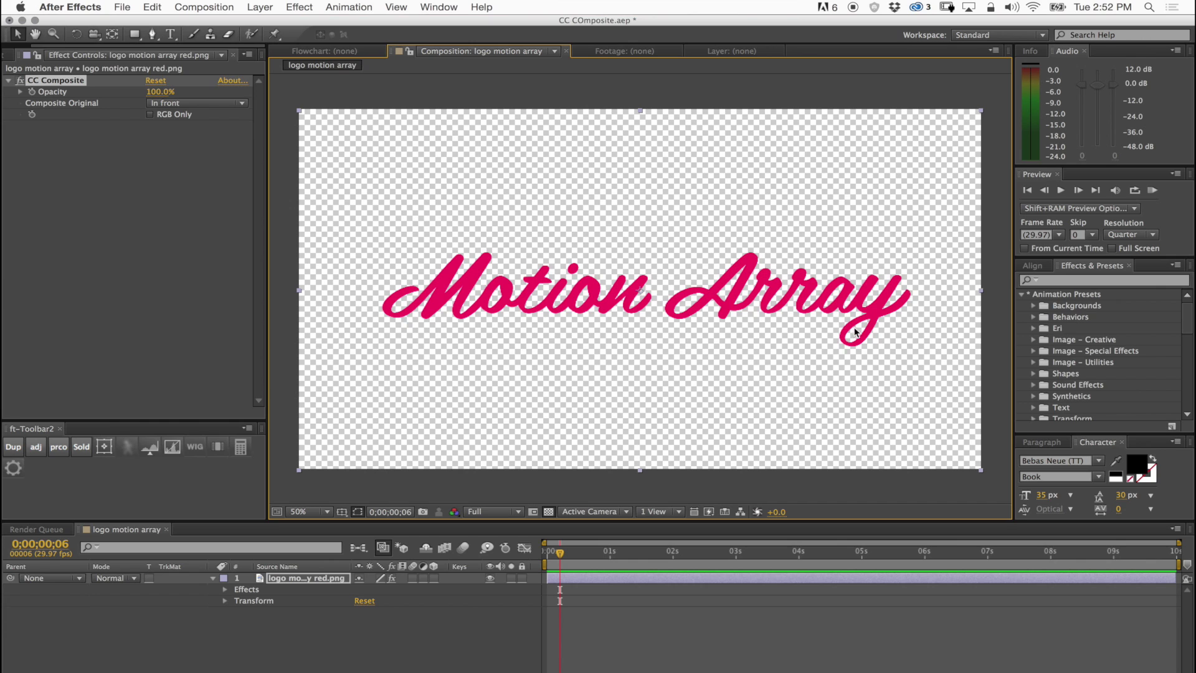
Step: Turn RGB Only back on and add a Fill effect to the logo layer
left_click(150, 114)
left_click(299, 6)
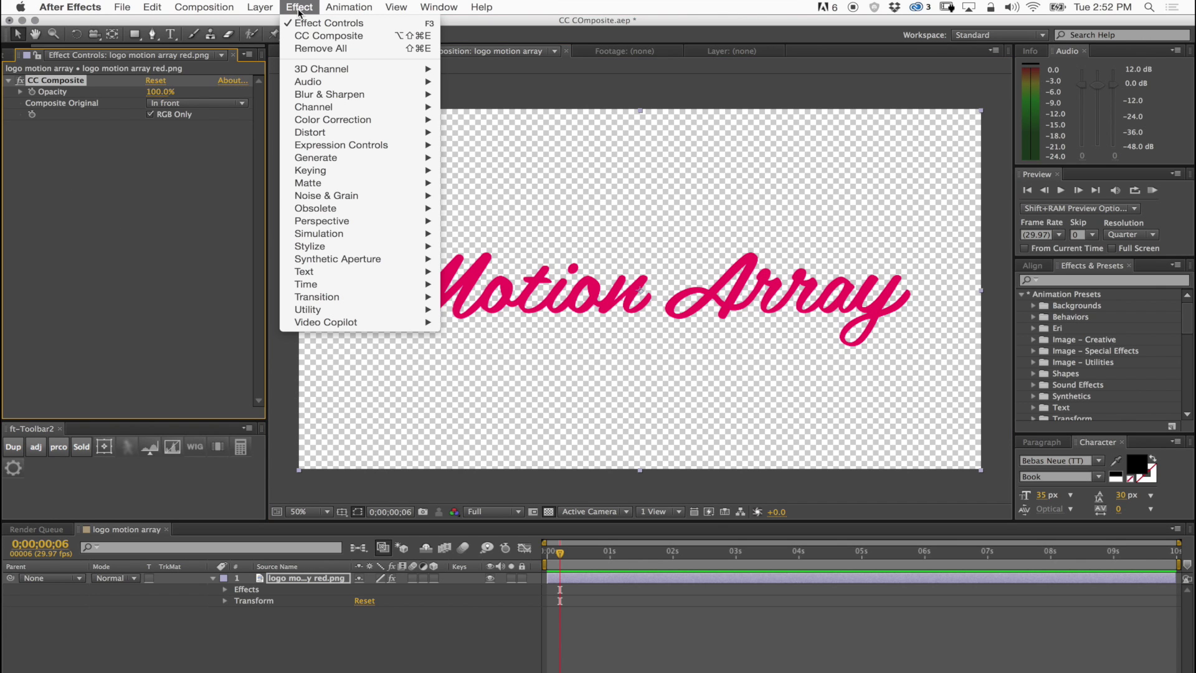
mouse_move(354, 145)
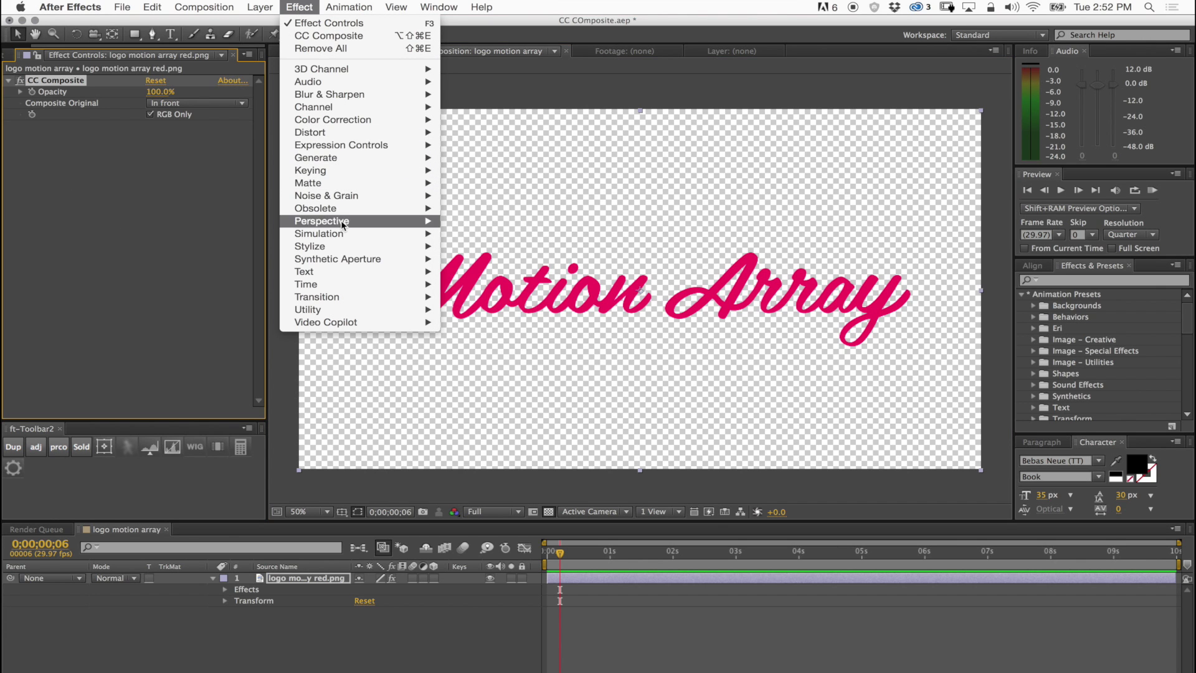
mouse_move(341, 120)
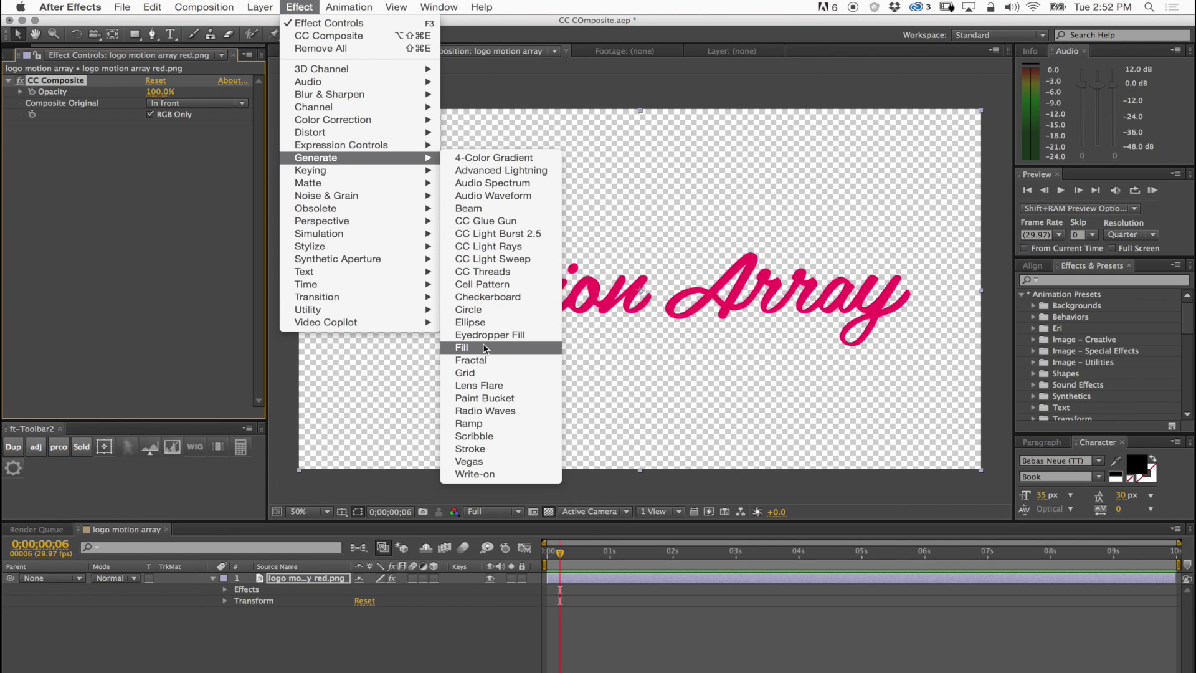
left_click(462, 347)
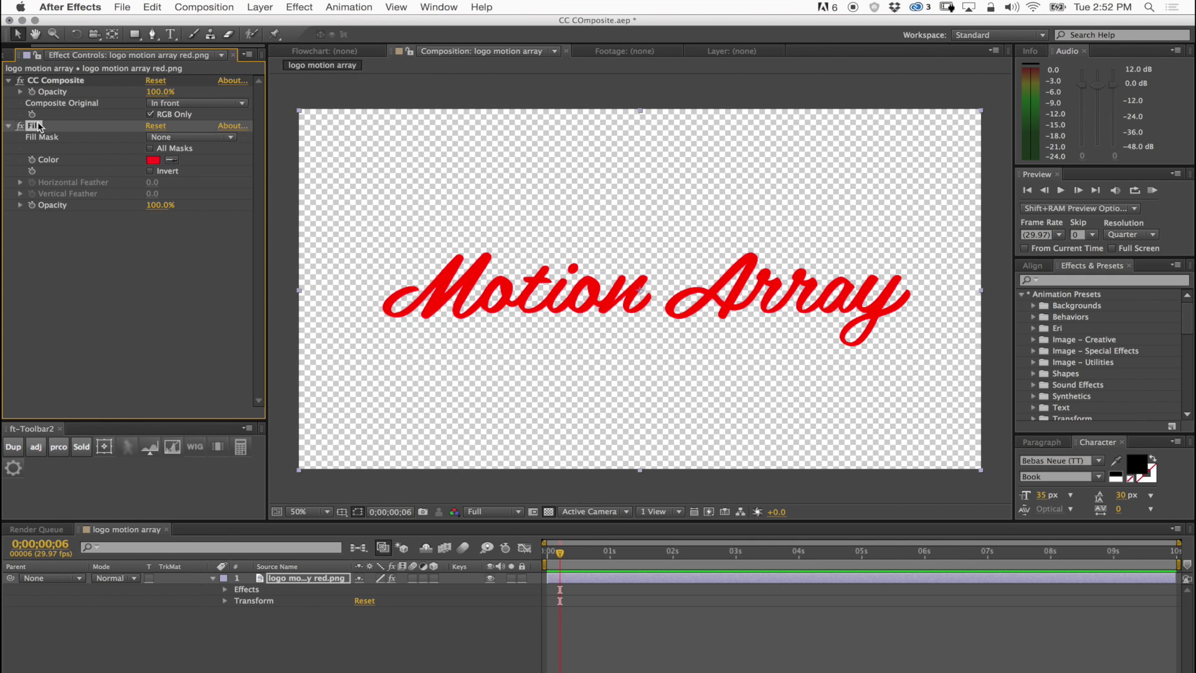
Step: Set the Fill color to white and move CC Composite below the Fill effect
left_click(152, 160)
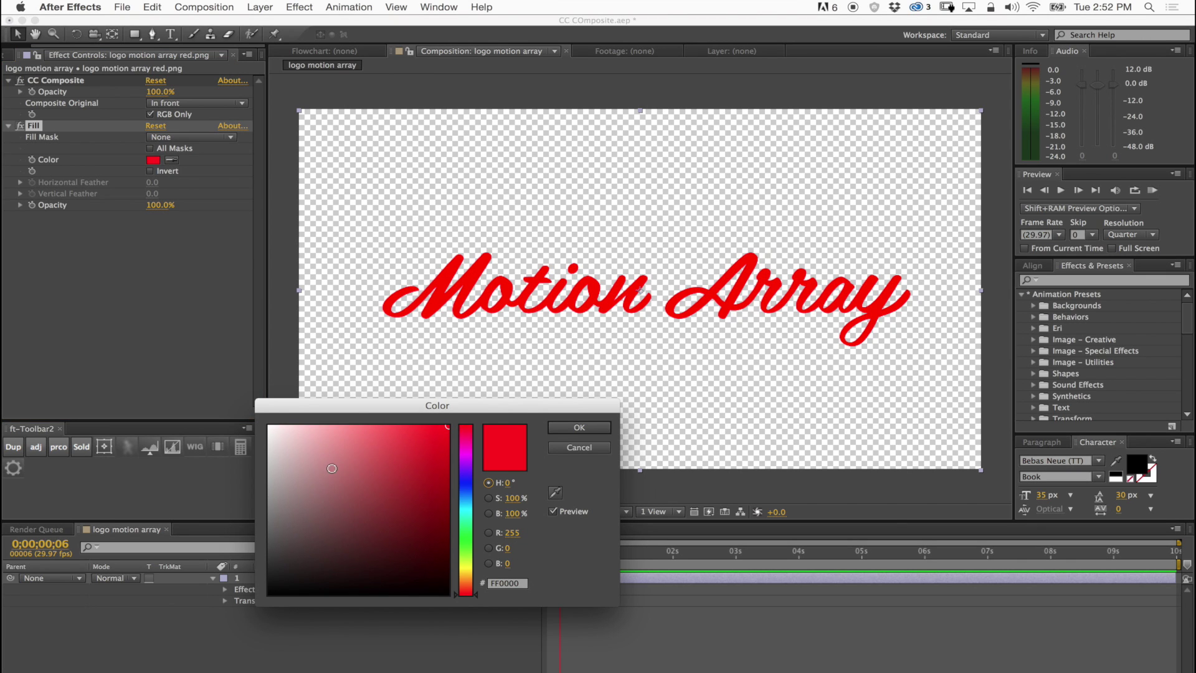
left_click_drag(331, 468, 219, 383)
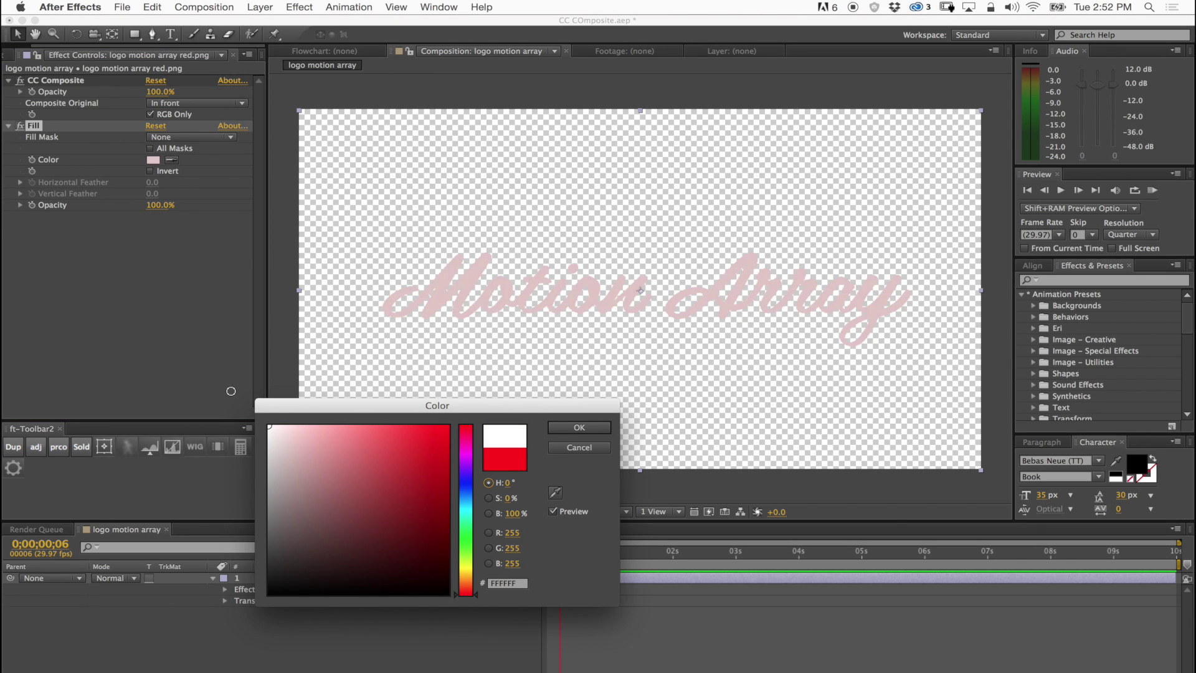
left_click(579, 428)
left_click(548, 511)
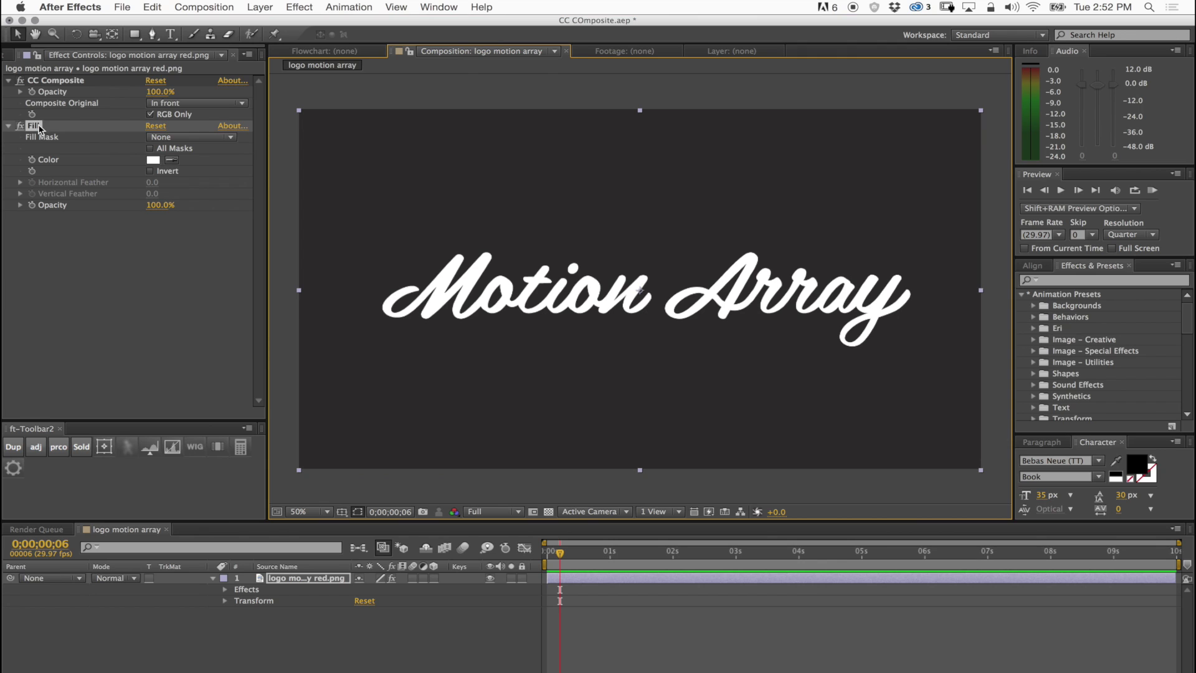
left_click_drag(57, 81, 67, 256)
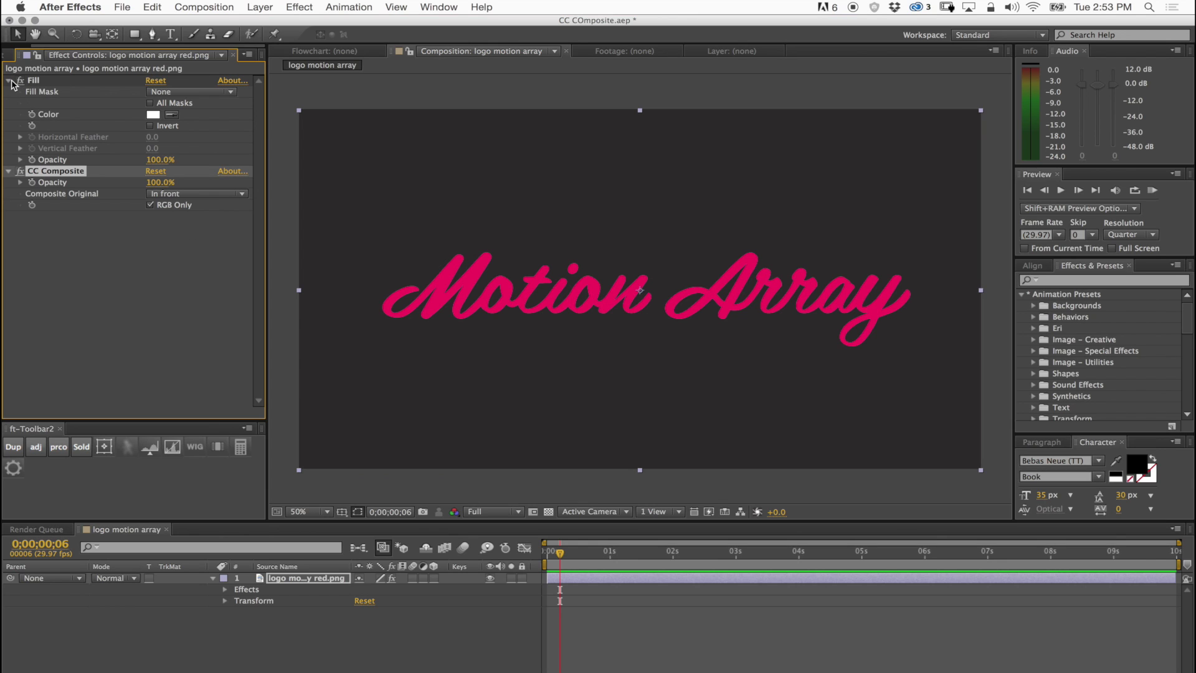
Step: Collapse Fill and toggle CC Composite on and off, leaving it disabled
left_click(9, 81)
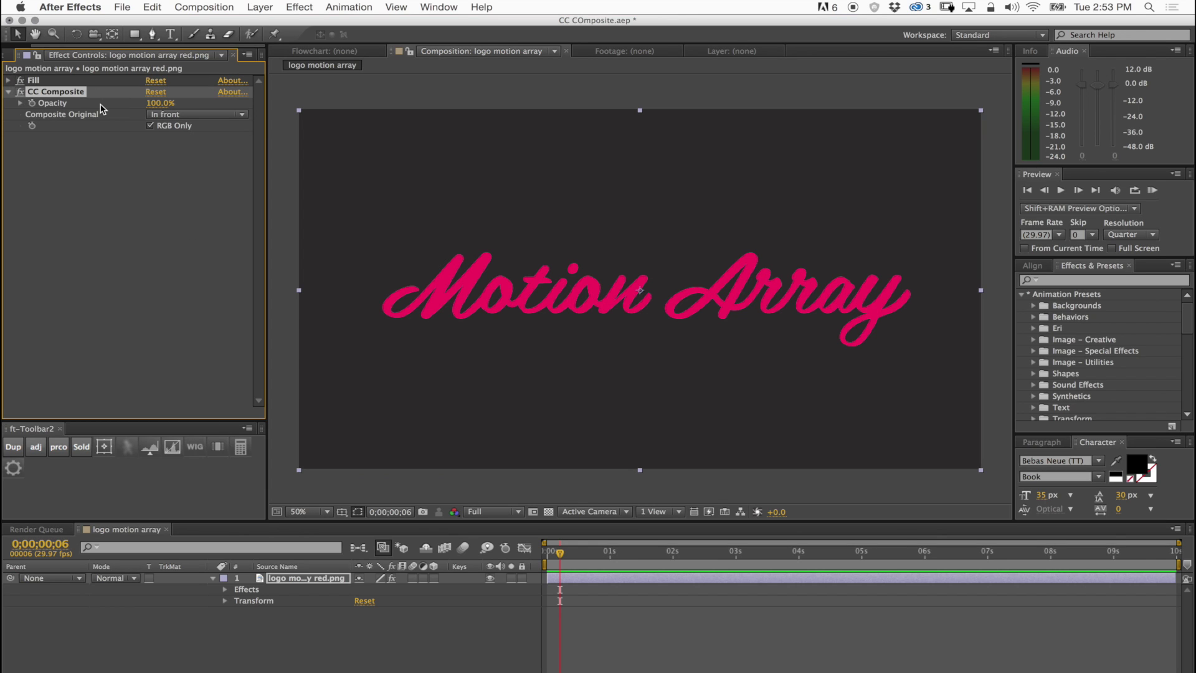
left_click(20, 92)
left_click(20, 92)
left_click(20, 92)
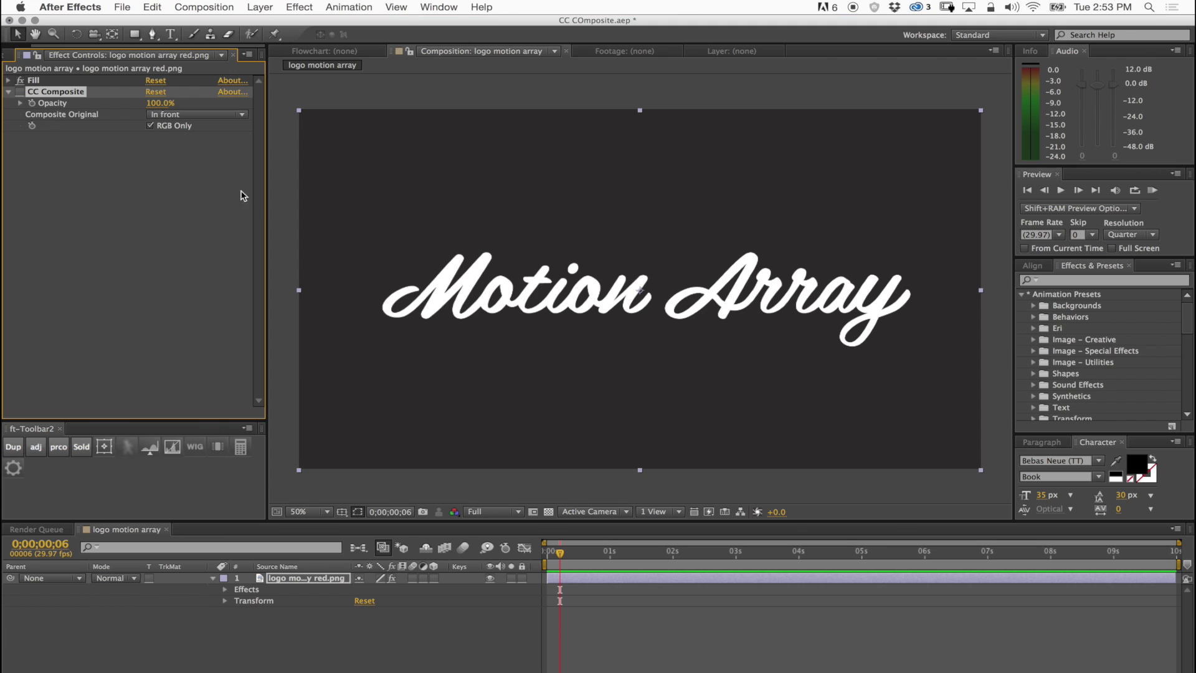
Step: Draw a rectangular mask over the logo's middle letters and re-enable CC Composite
key("q")
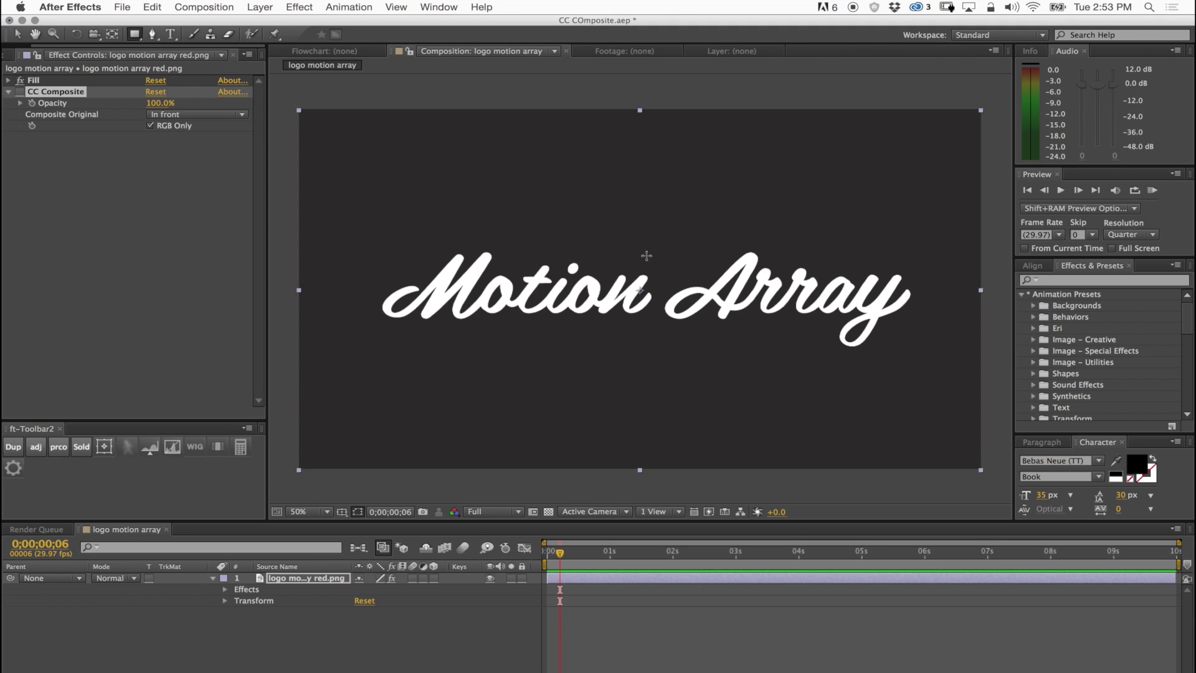
left_click_drag(552, 155, 748, 425)
left_click(20, 92)
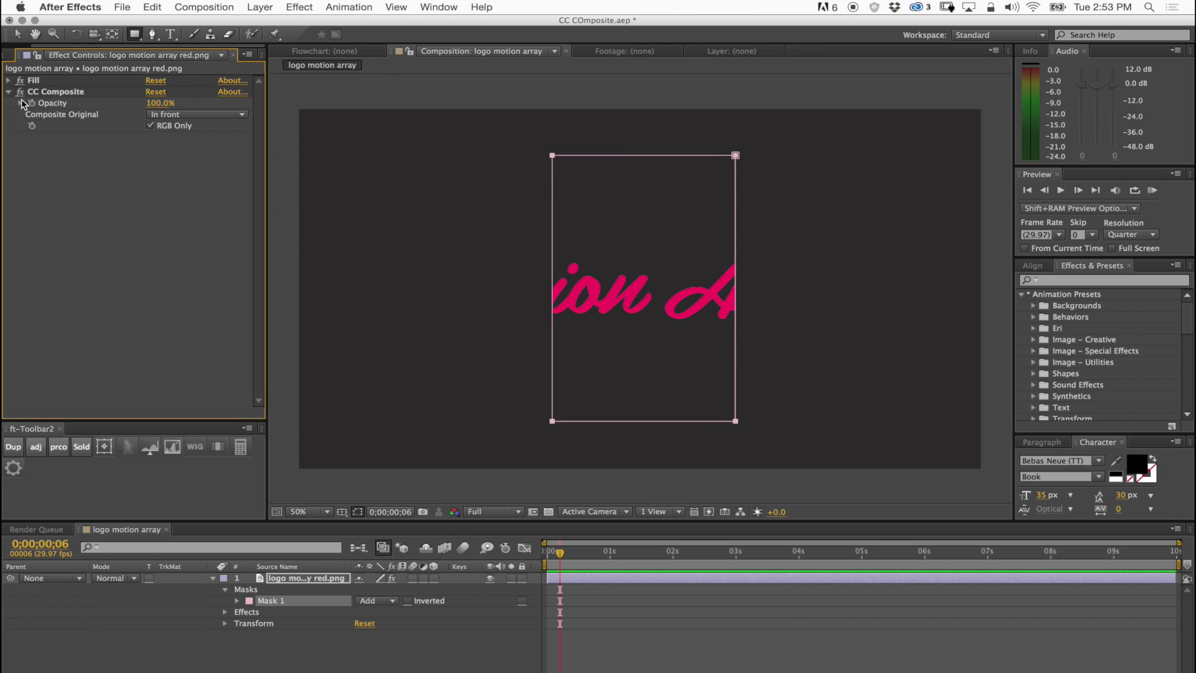
Step: Turn off RGB Only, set Composite Original to Behind, and drag the mask right over 'Array'
left_click(150, 126)
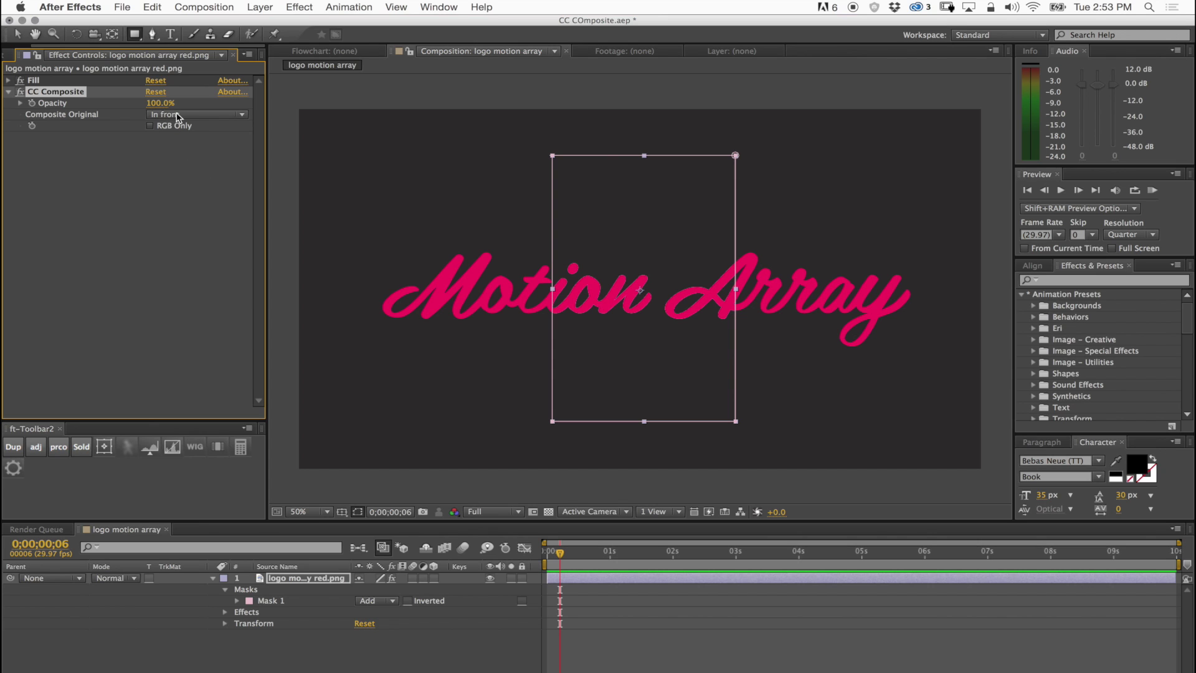
left_click(198, 115)
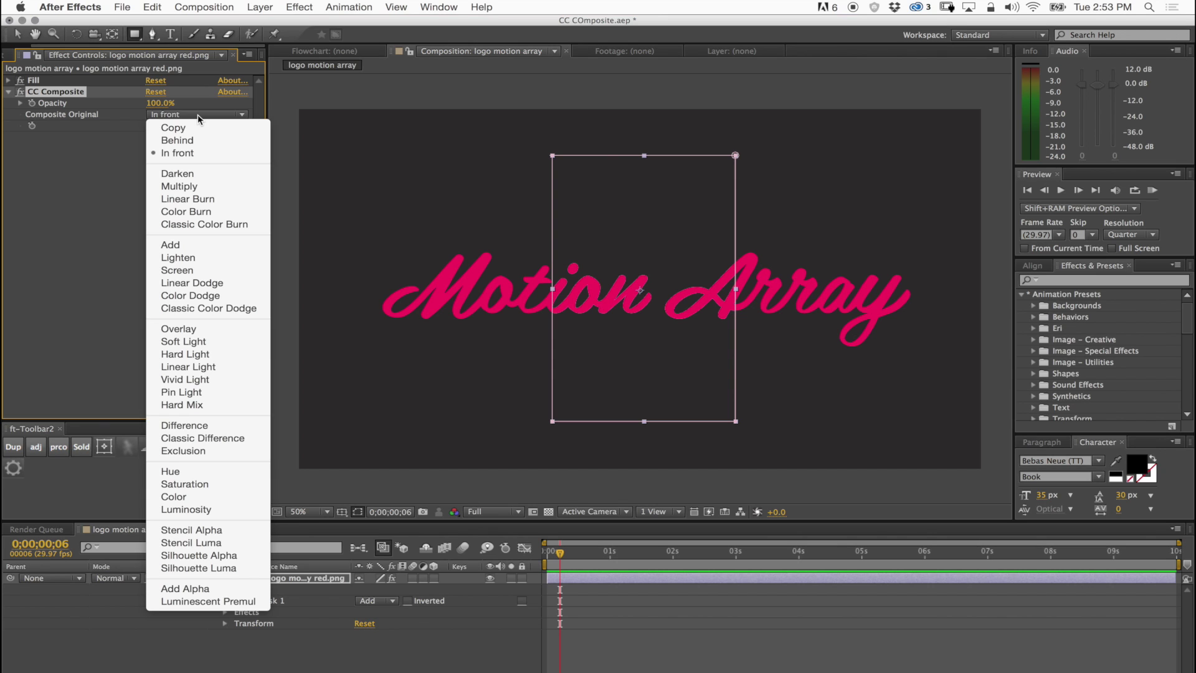
left_click(184, 140)
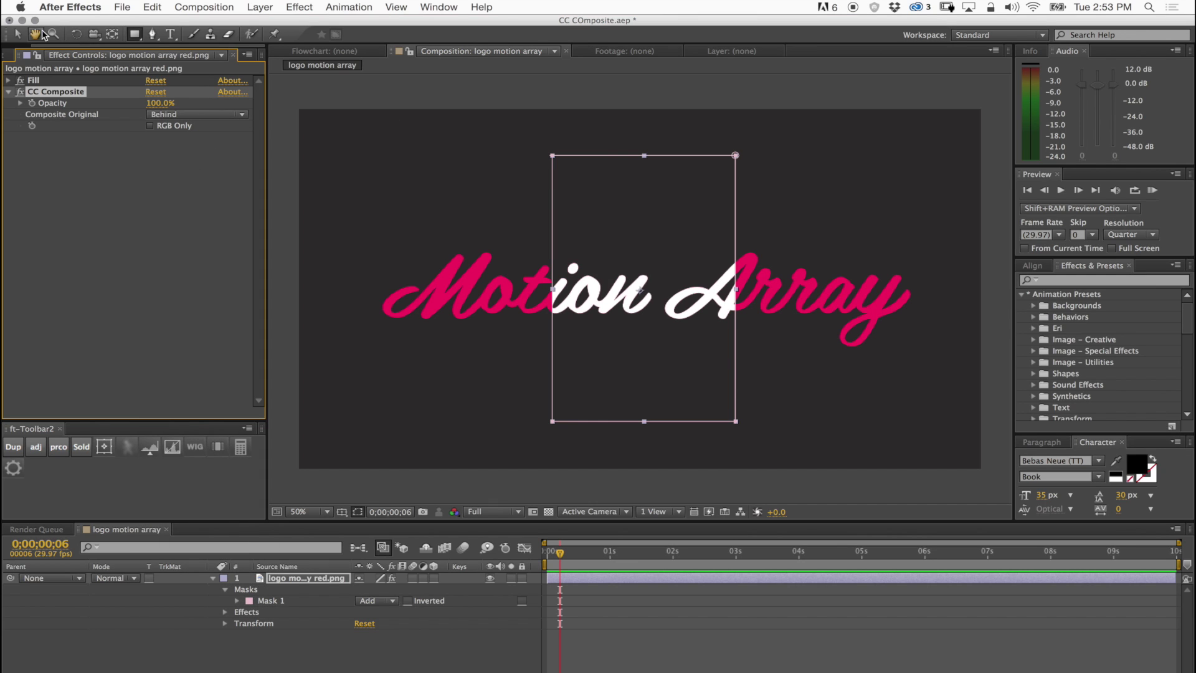
left_click(17, 34)
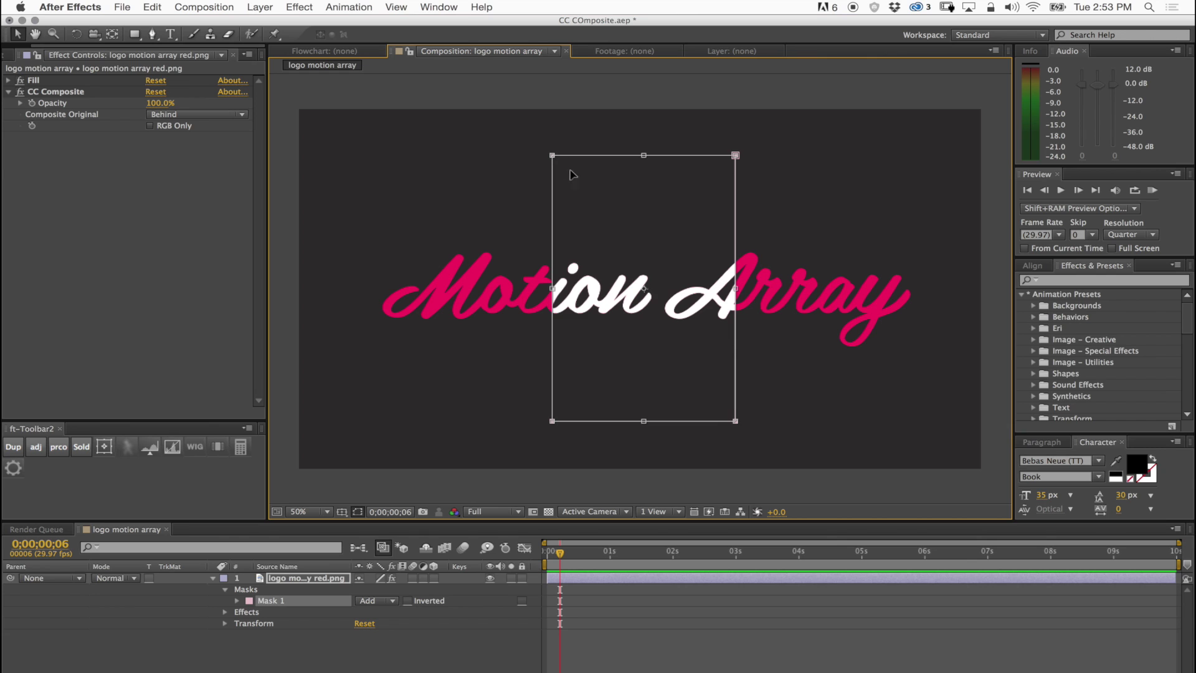
left_click_drag(571, 170, 658, 203)
Step: Draw a second rectangular mask set to Subtract and feather it by 156 pixels
key("q")
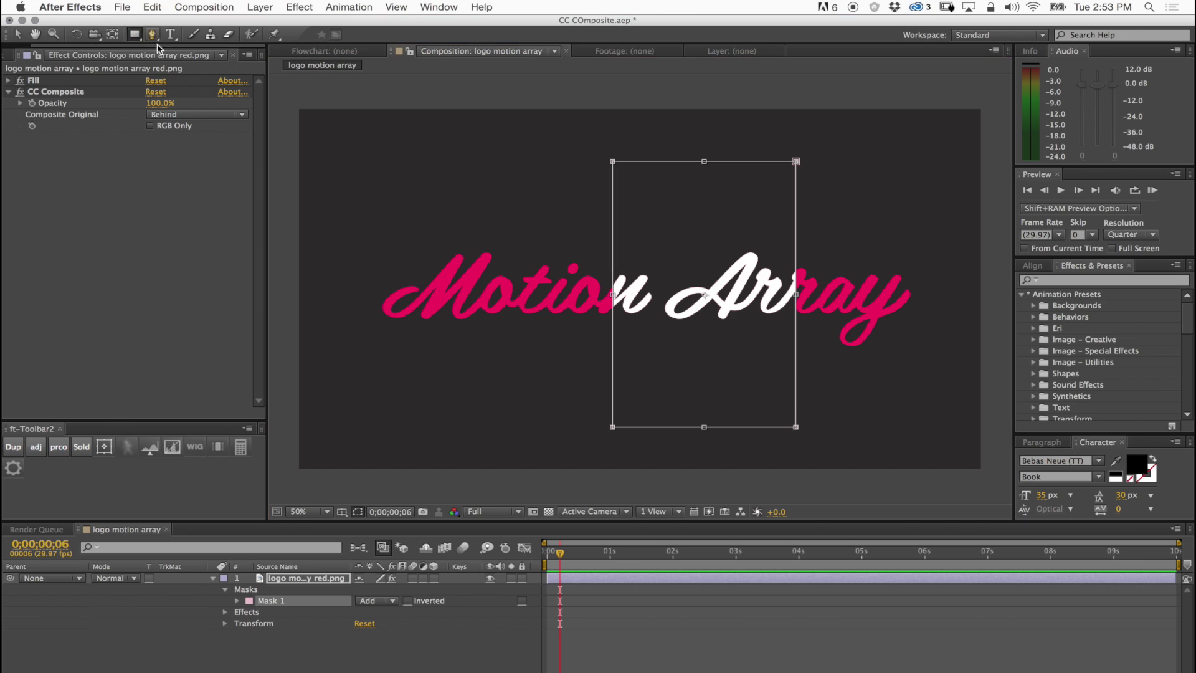
left_click_drag(721, 128, 451, 468)
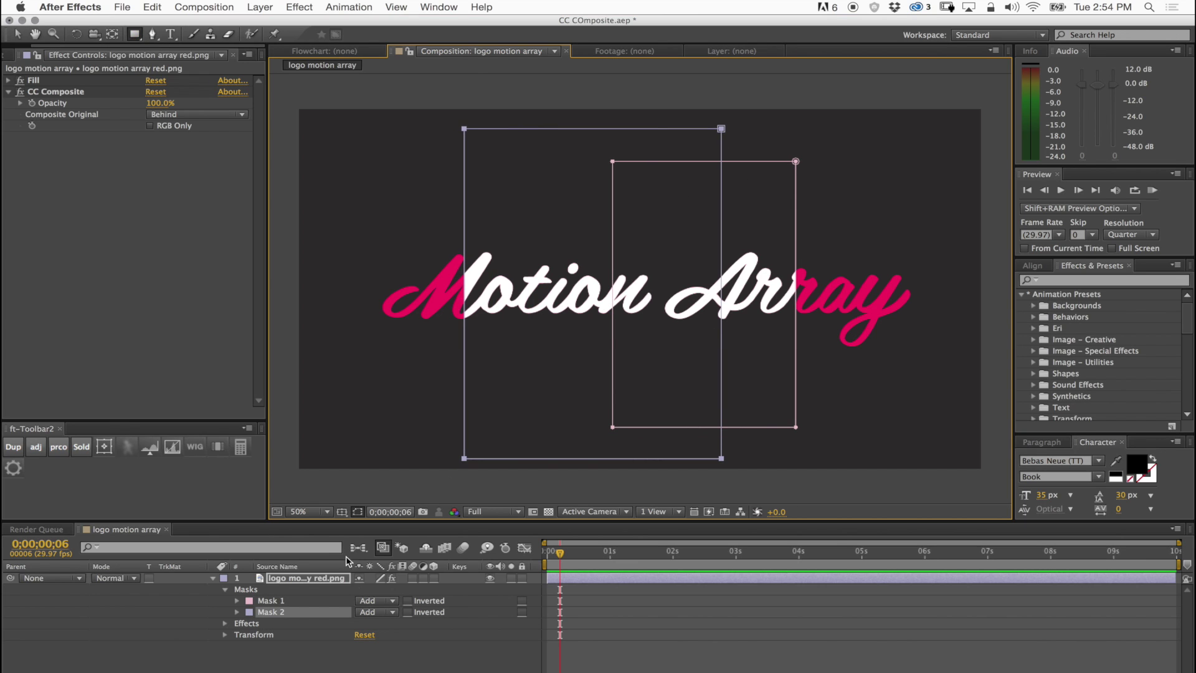
left_click(368, 612)
left_click(385, 632)
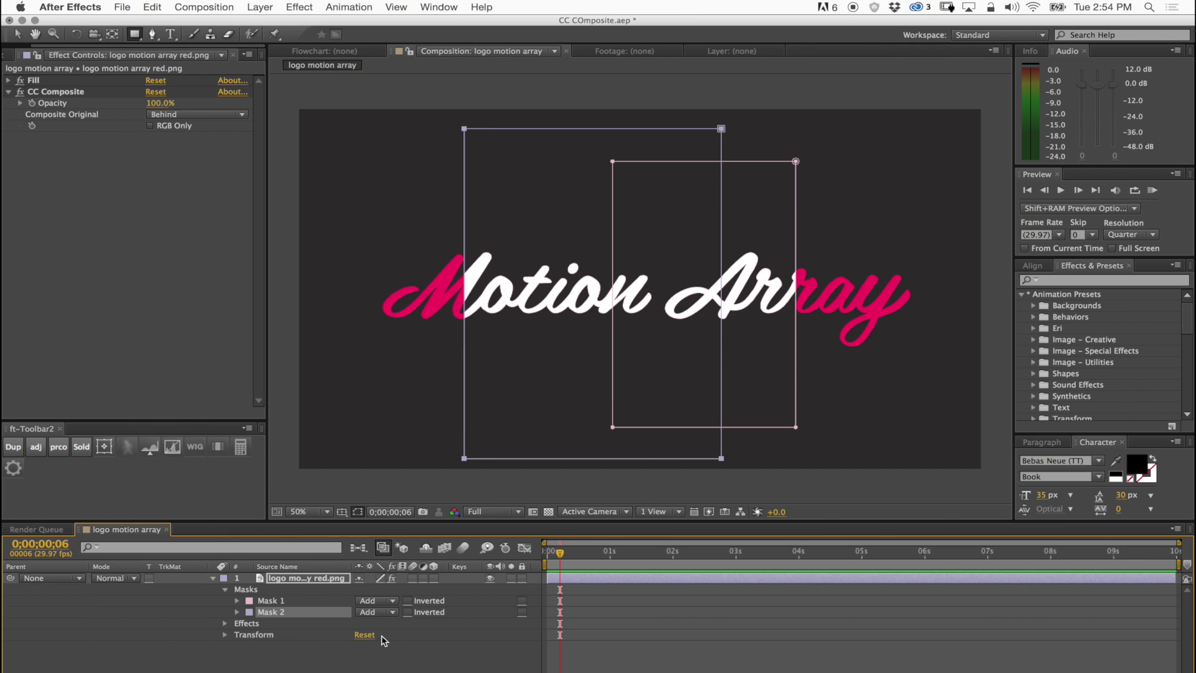
key("F2")
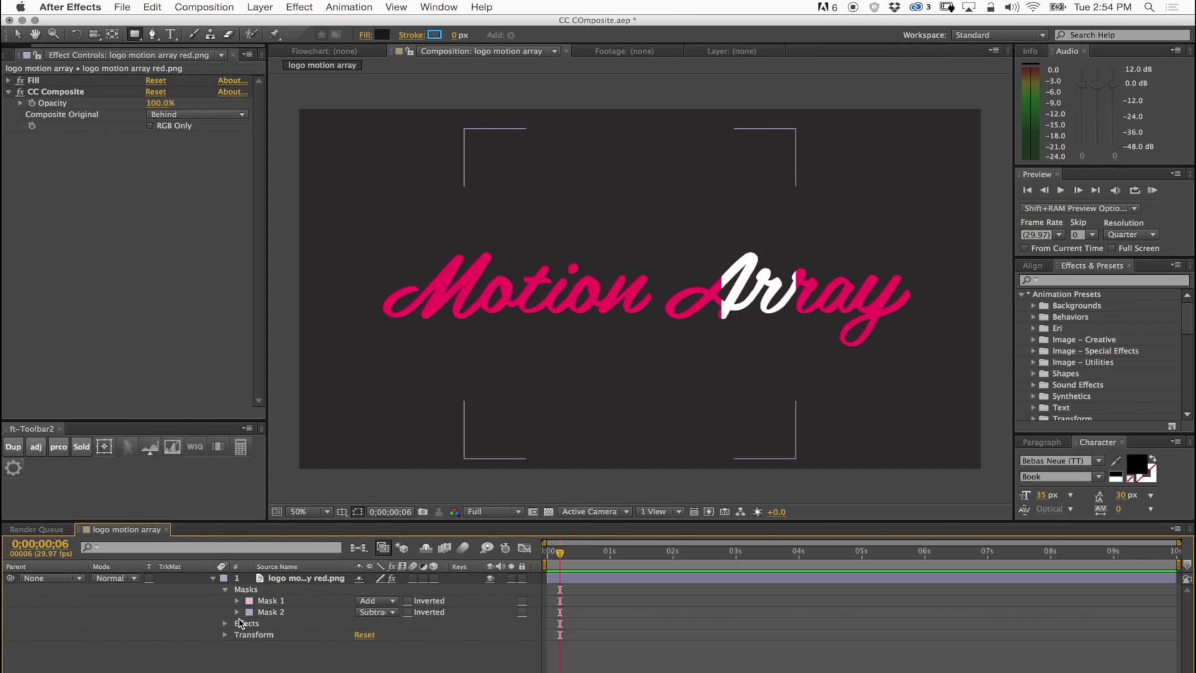
left_click(236, 611)
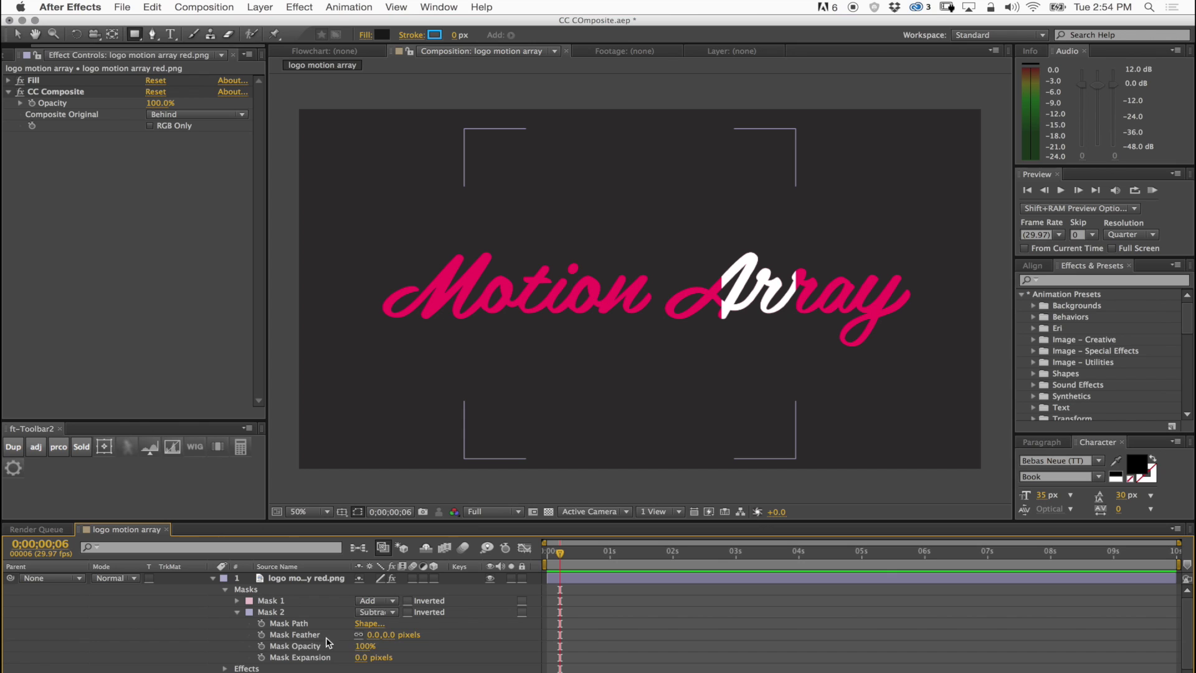
left_click_drag(374, 634, 492, 651)
Step: Nudge the first mask with a transform box and return it to place
left_click(17, 34)
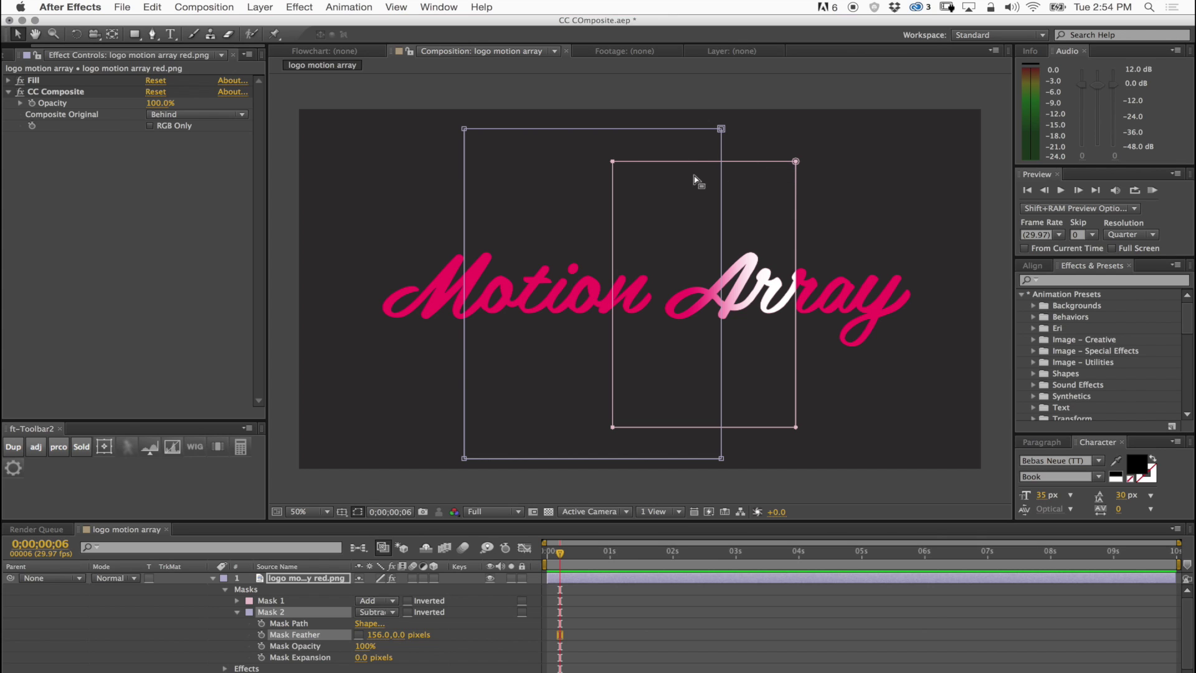
left_click(720, 129)
double_click(721, 131)
mouse_move(716, 130)
left_mouse_down()
mouse_move(648, 137)
mouse_move(700, 132)
left_mouse_up()
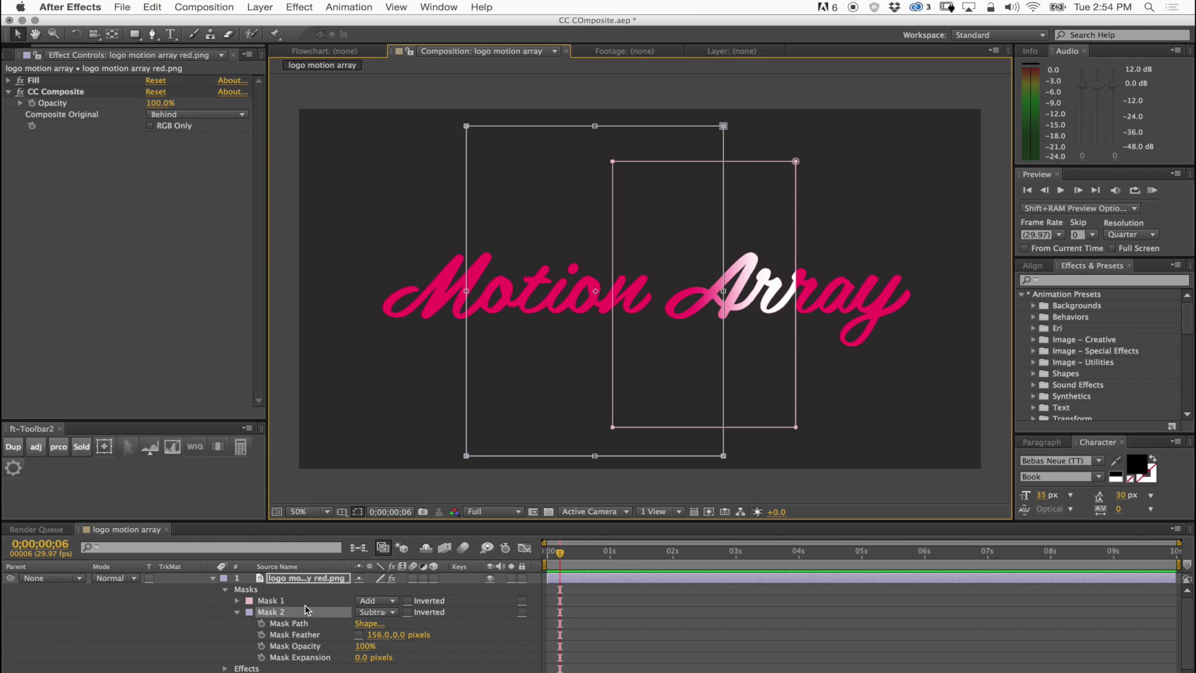
Step: Expand both masks' properties and set a Mask Path keyframe for Mask 2
left_click(271, 600)
left_click(237, 601)
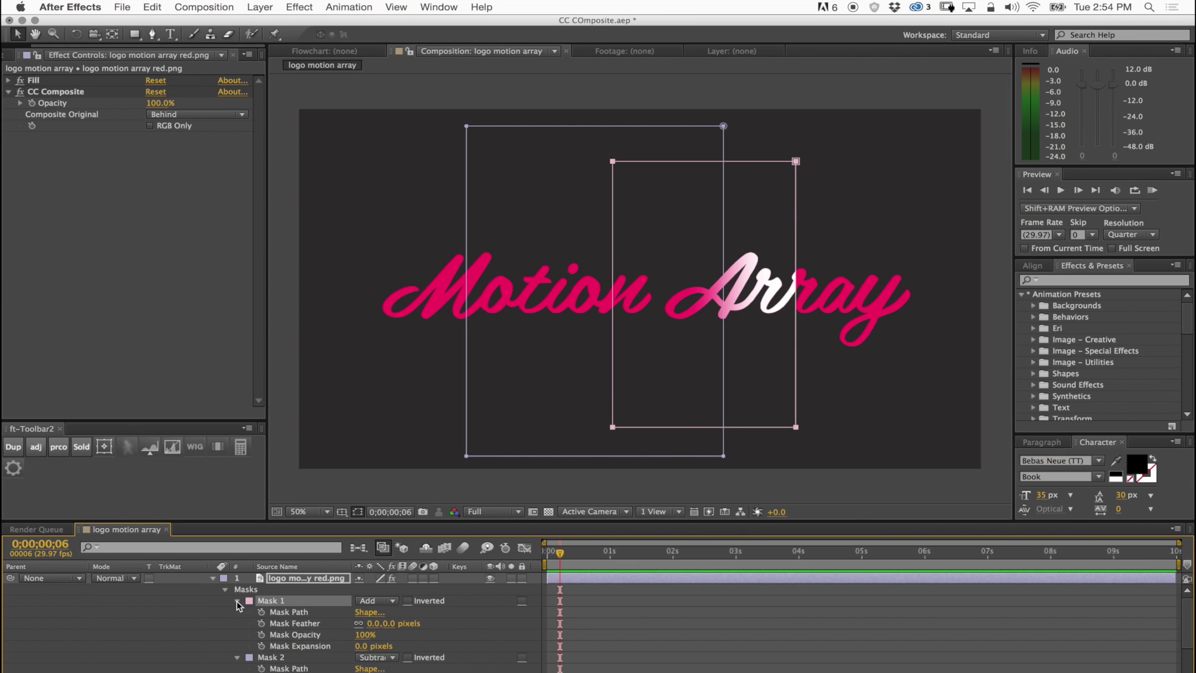
left_click(238, 601)
left_click(237, 612)
left_click(238, 601)
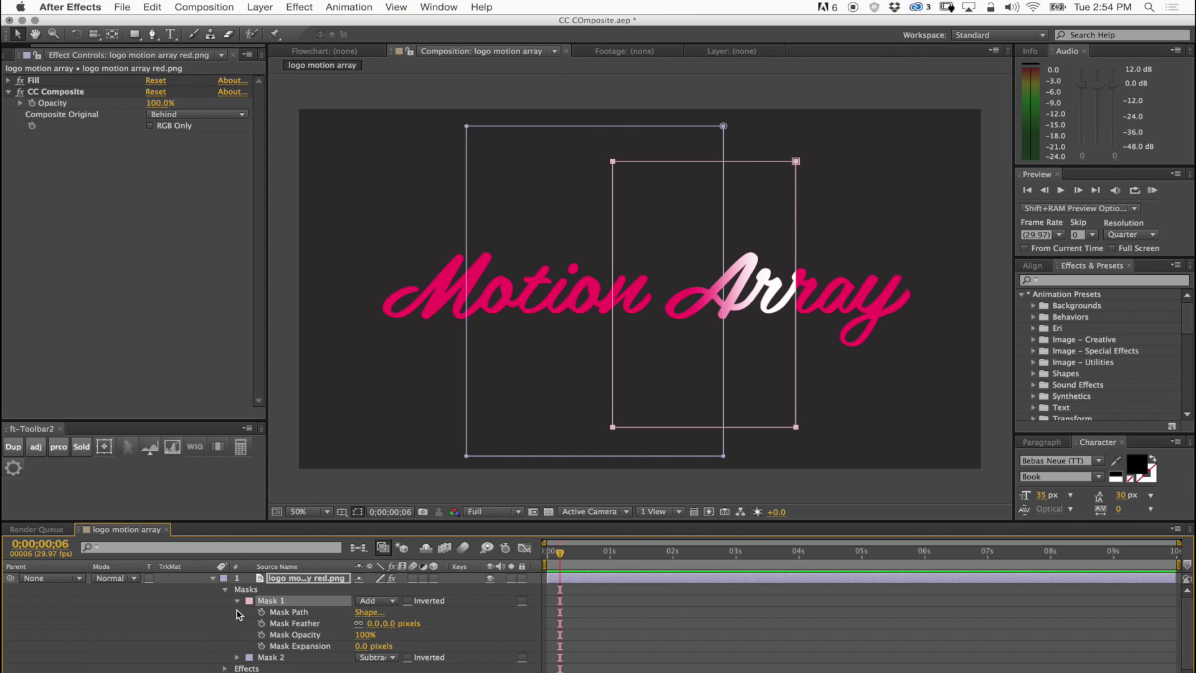
left_click(237, 657)
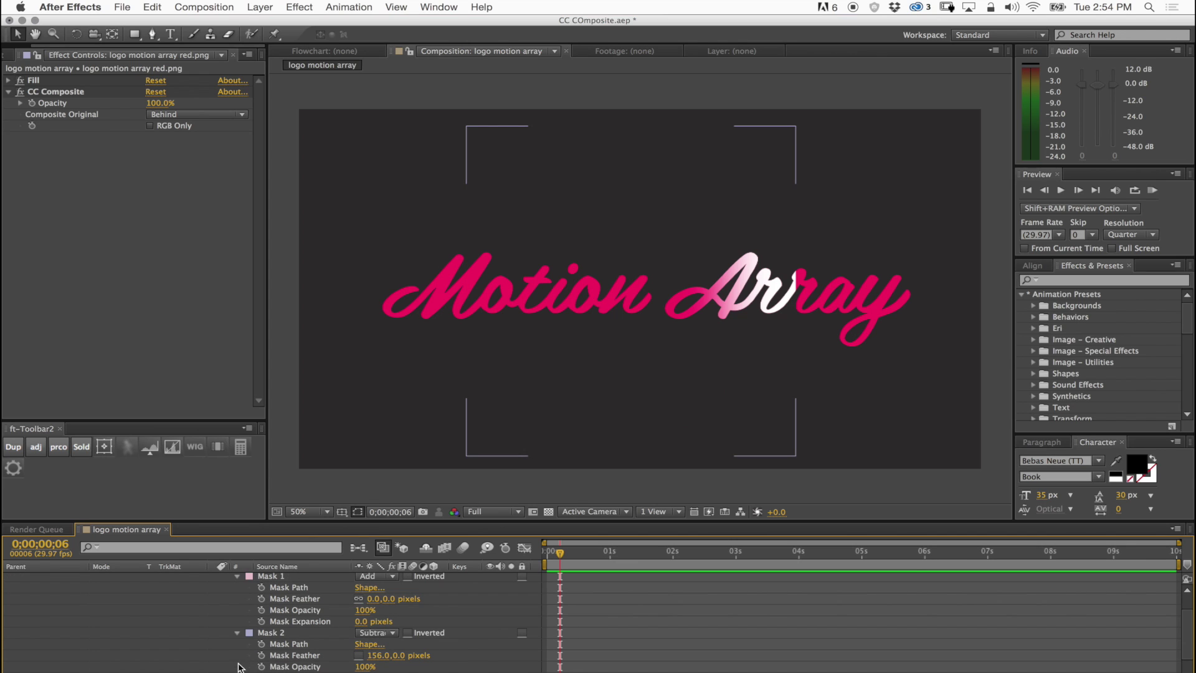
left_click(262, 644)
Step: Keyframe Mask 1's path and drag both masks right across the text
left_click(262, 587)
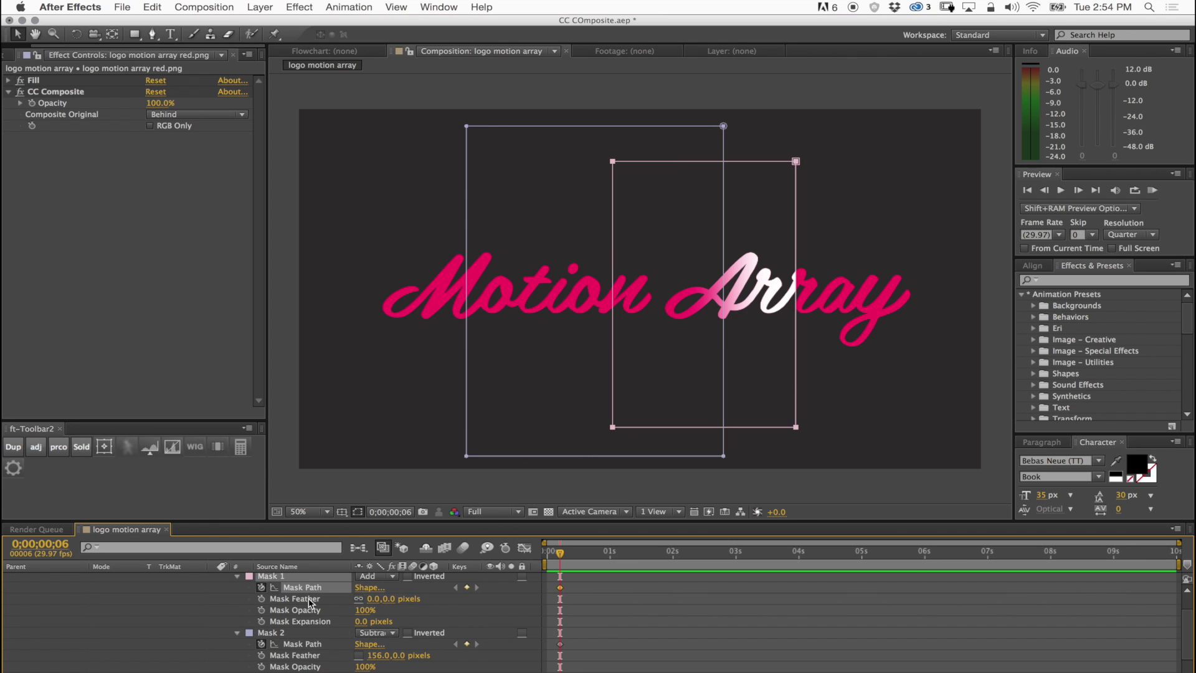
mouse_move(566, 584)
left_mouse_down()
mouse_move(556, 670)
mouse_move(571, 527)
mouse_move(578, 564)
left_mouse_up()
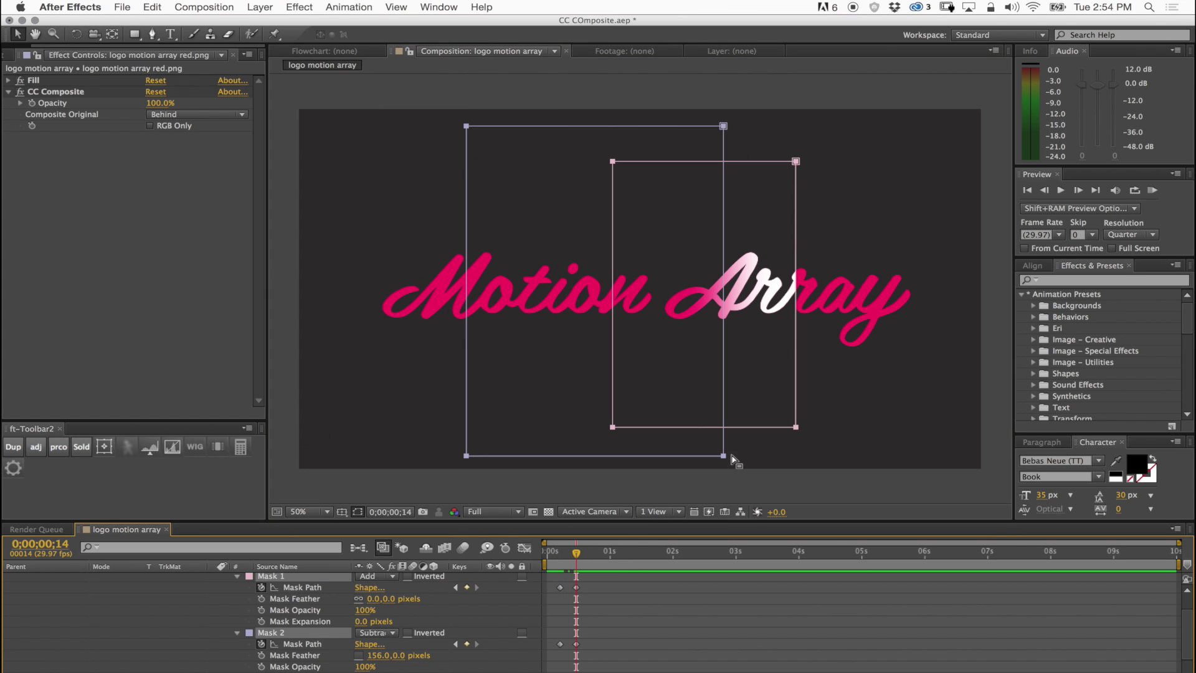
left_click_drag(725, 459, 940, 458)
Step: Rewind to the start and preview the mask sweep
left_click_drag(579, 555, 544, 590)
key("space")
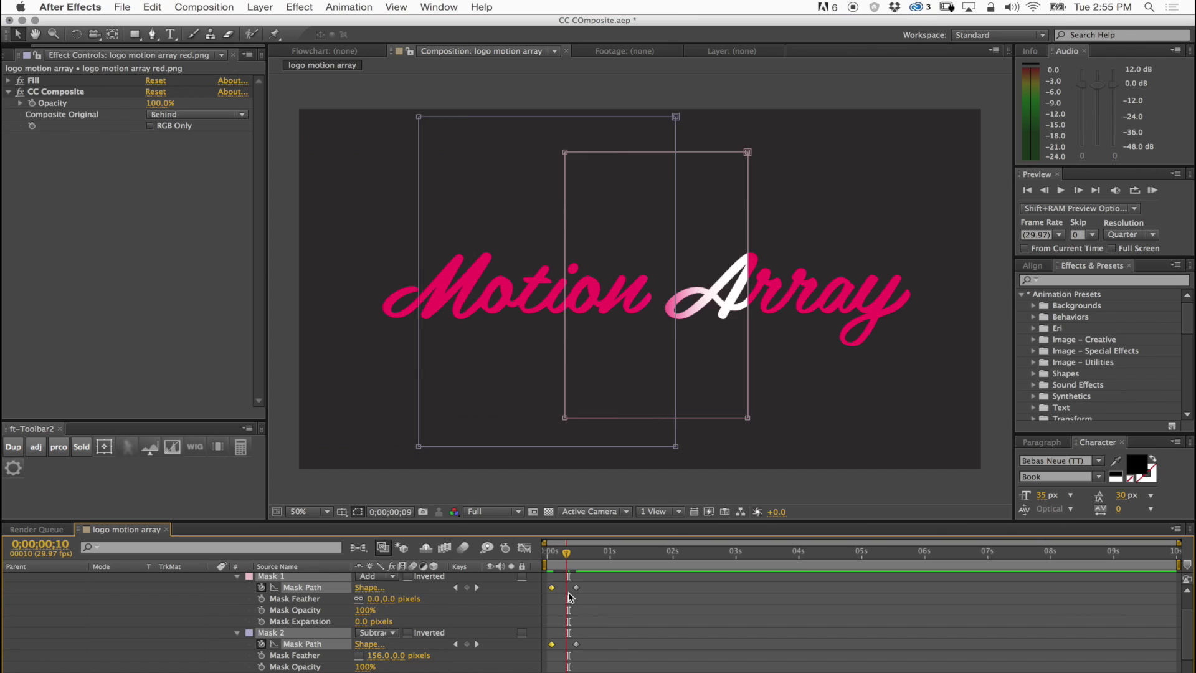
key("space")
left_click(1165, 627)
scroll(1165, 626, "up", 2)
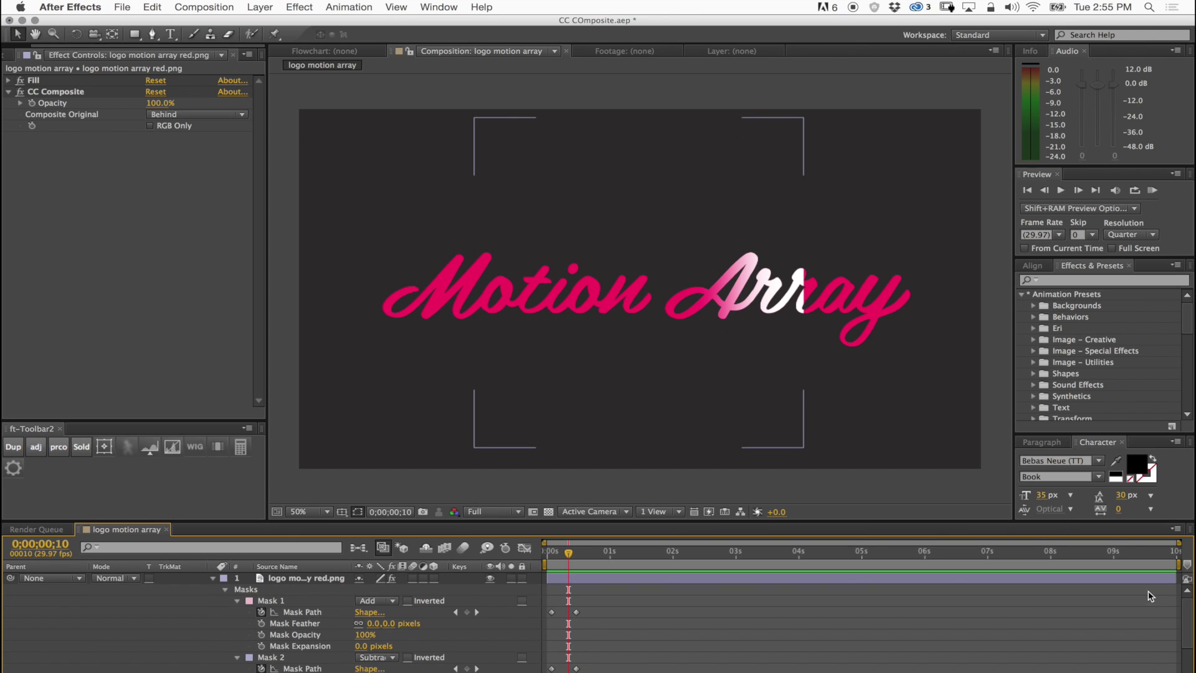
Step: Collapse the layer's groups and select both the Masks and Effects groups
left_click(224, 589)
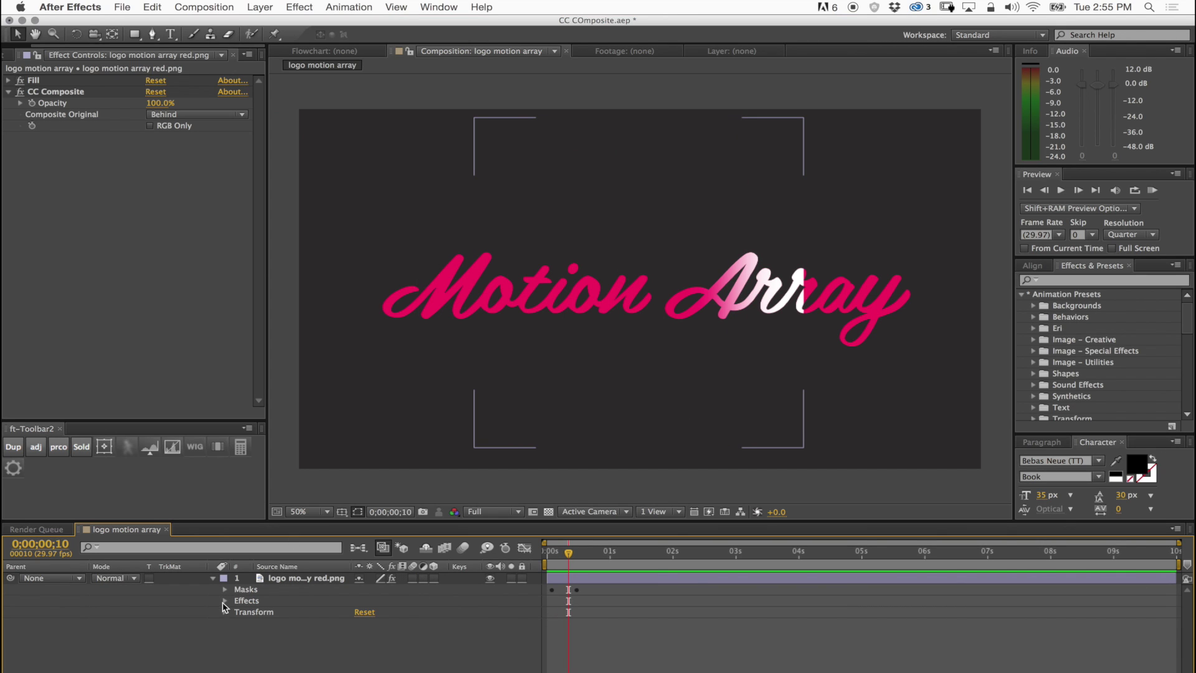
left_click(225, 601)
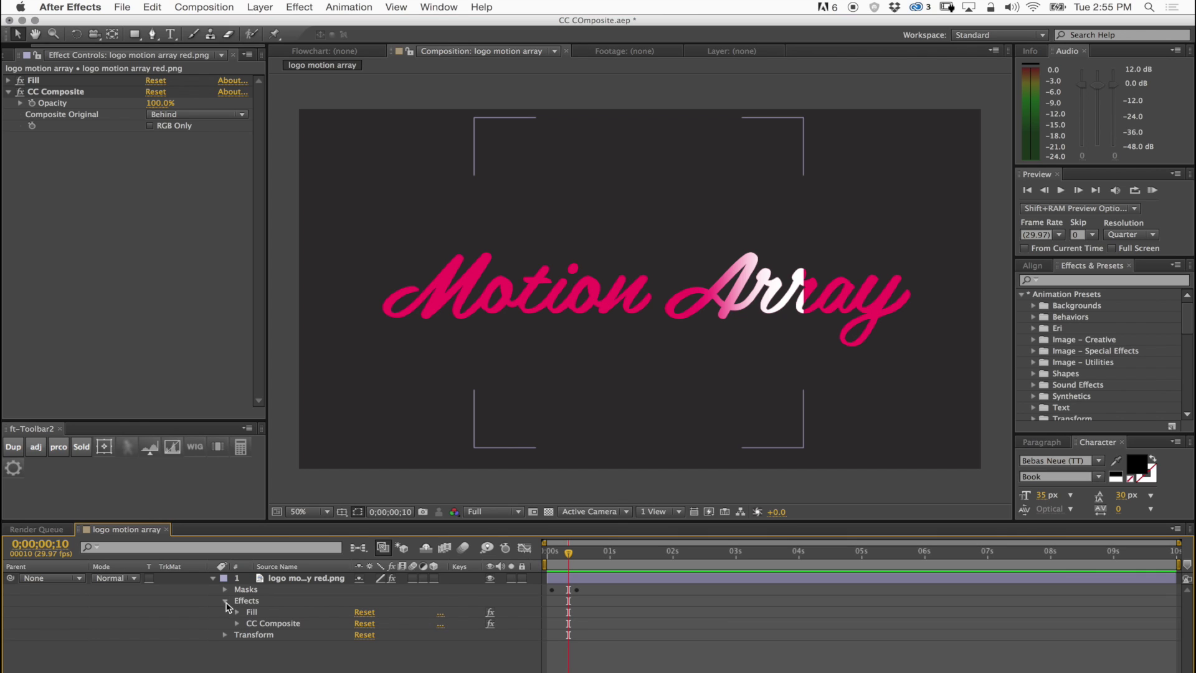
left_click(225, 601)
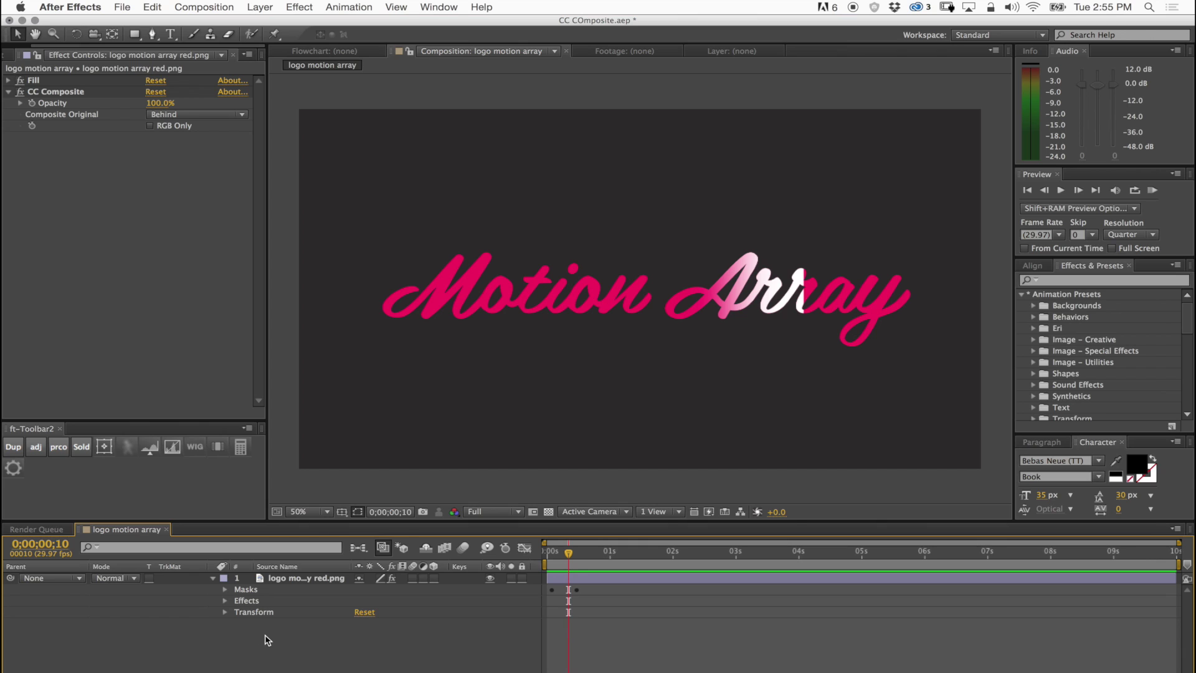
left_click(248, 602)
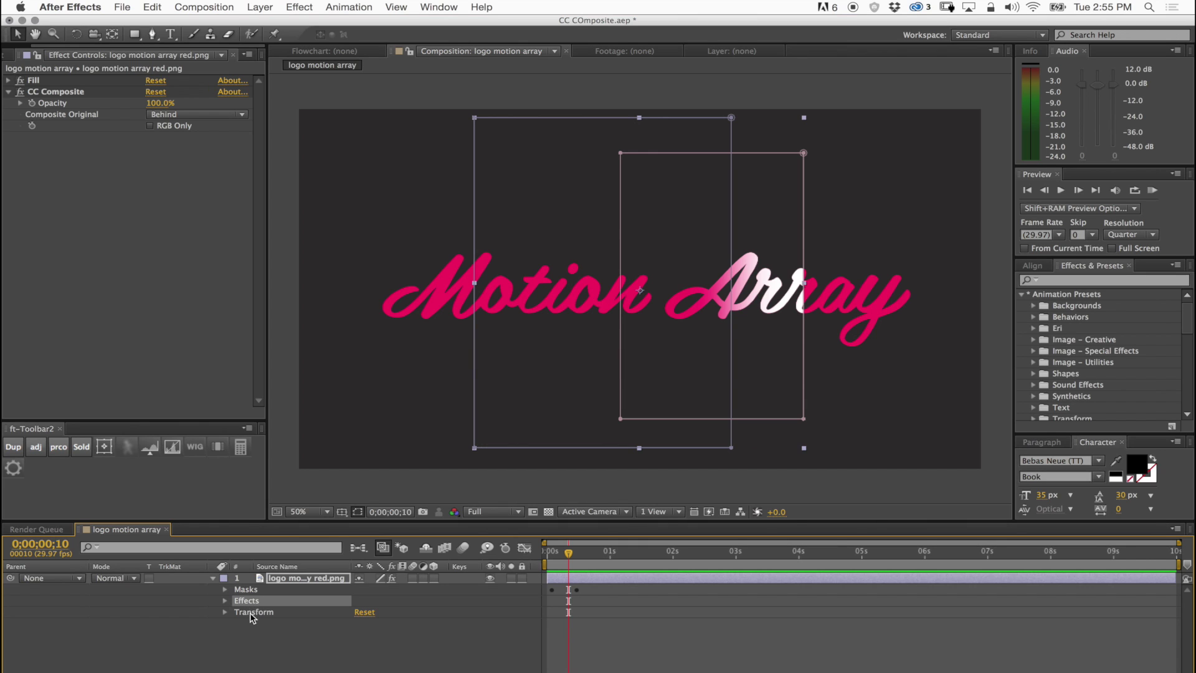
left_click(250, 591)
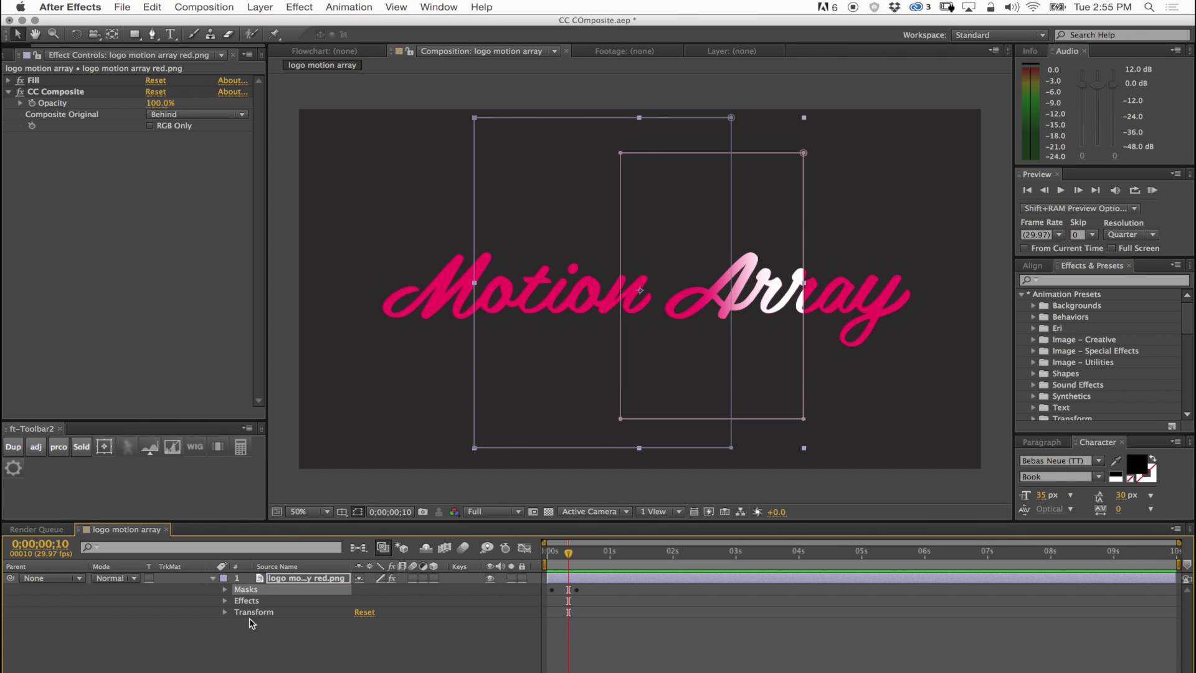
Step: Save the selection as an animation preset named 'sweep'
left_click(1175, 265)
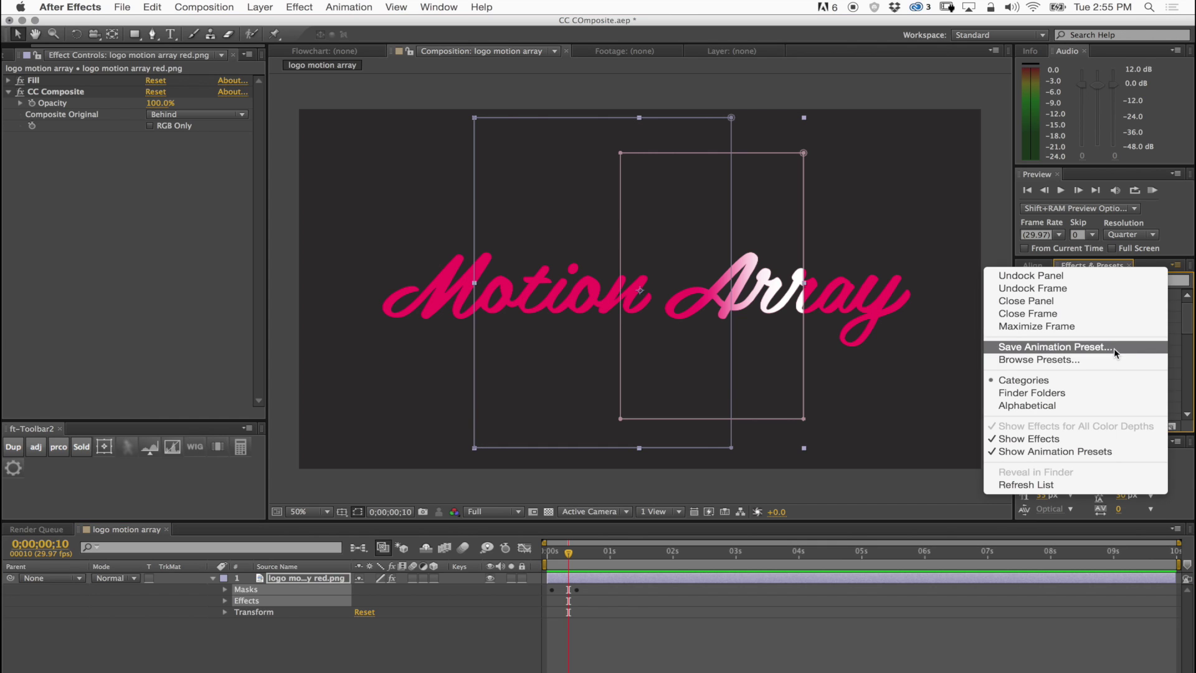
left_click(1115, 358)
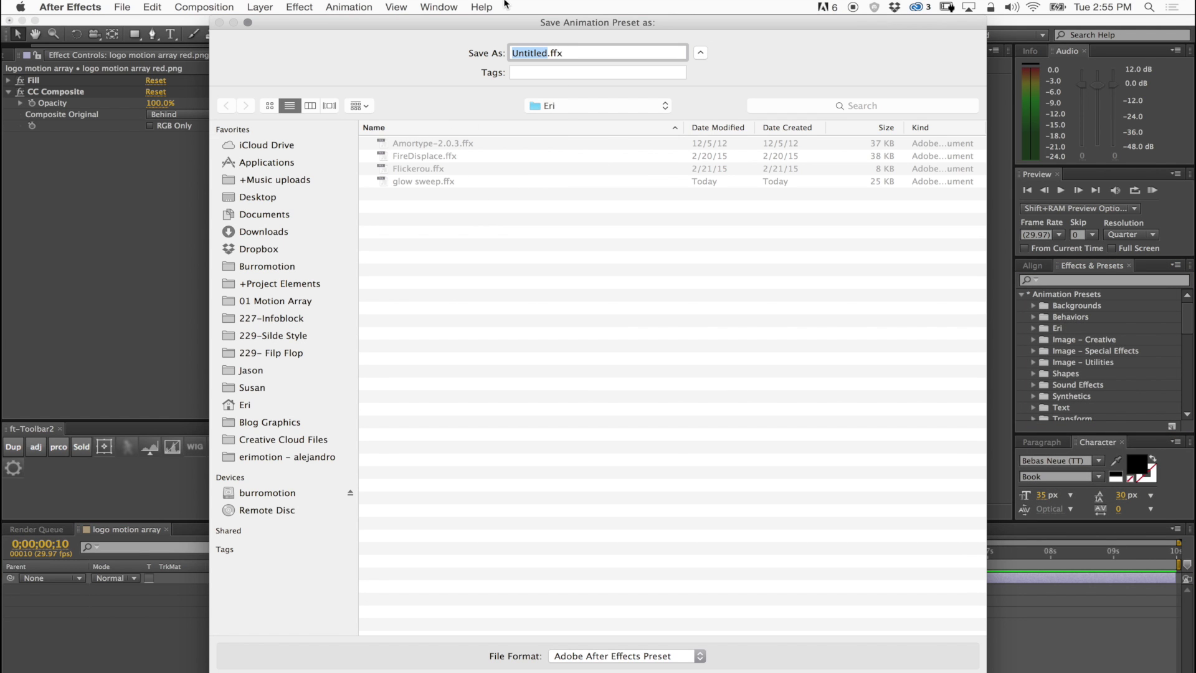
type("sweep")
key("Return")
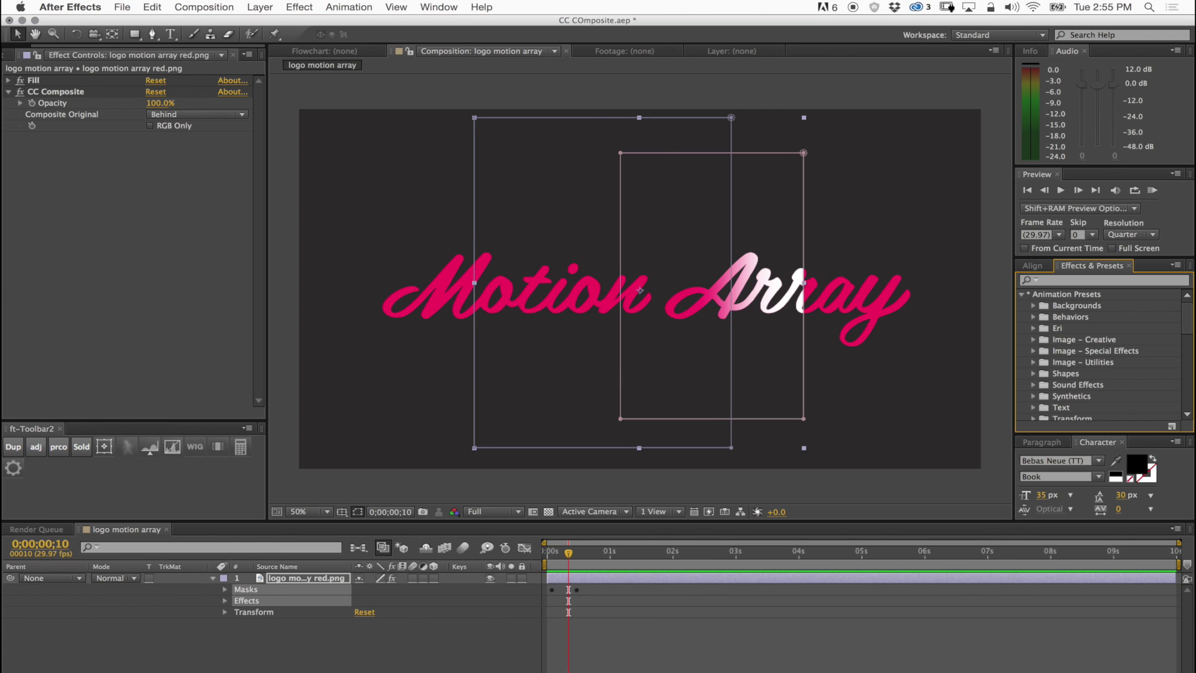
Step: Delete the Fill and CC Composite effects and the masks from the logo
left_click(635, 634)
left_click(25, 104)
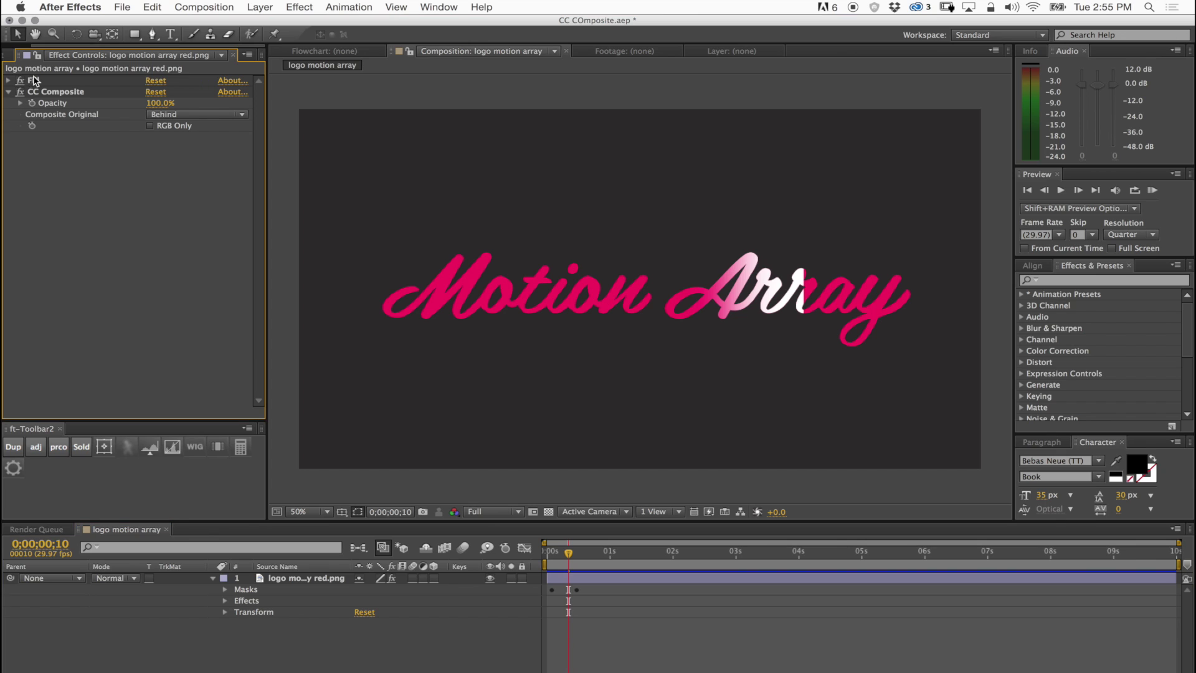
left_click(35, 80)
left_click(55, 93, "shift")
key("Delete")
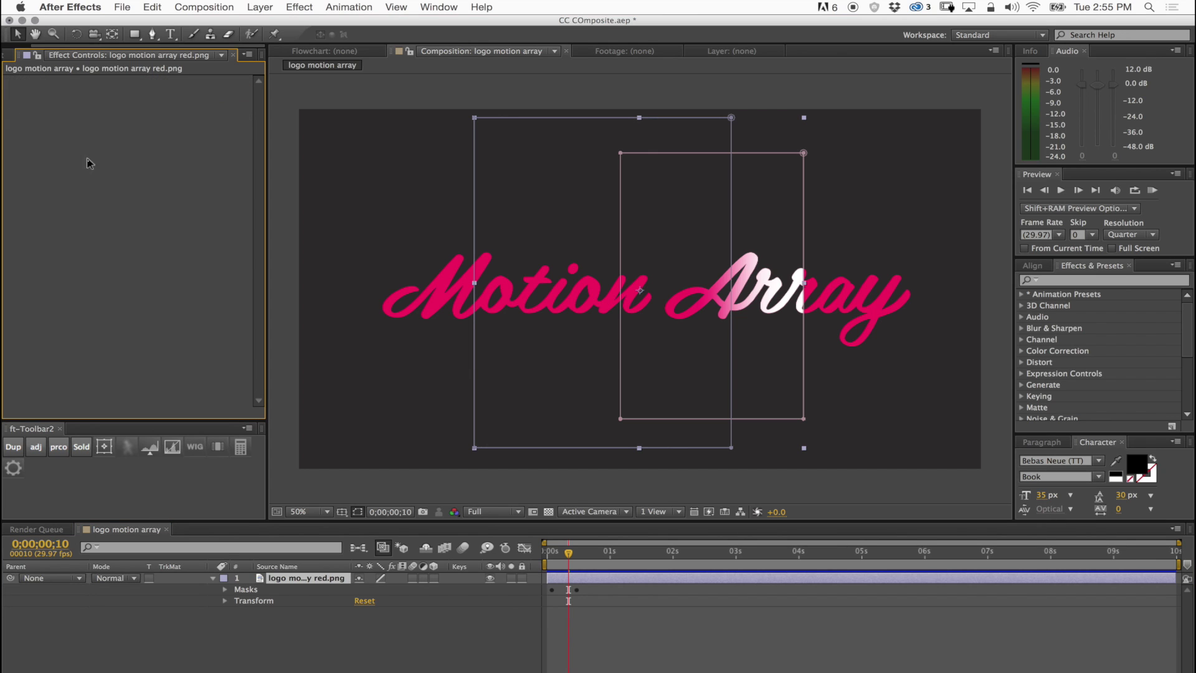
key("Delete")
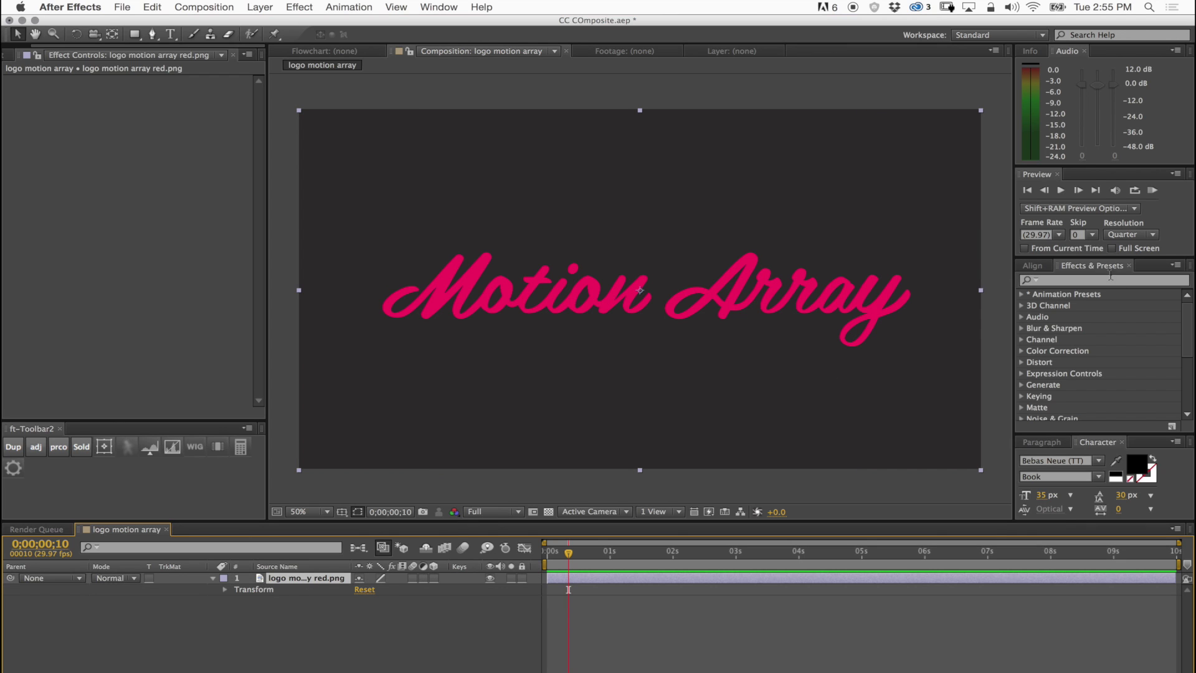
Step: Apply the 'sweep' preset from Animation Presets > Eri to the logo
left_click(1022, 294)
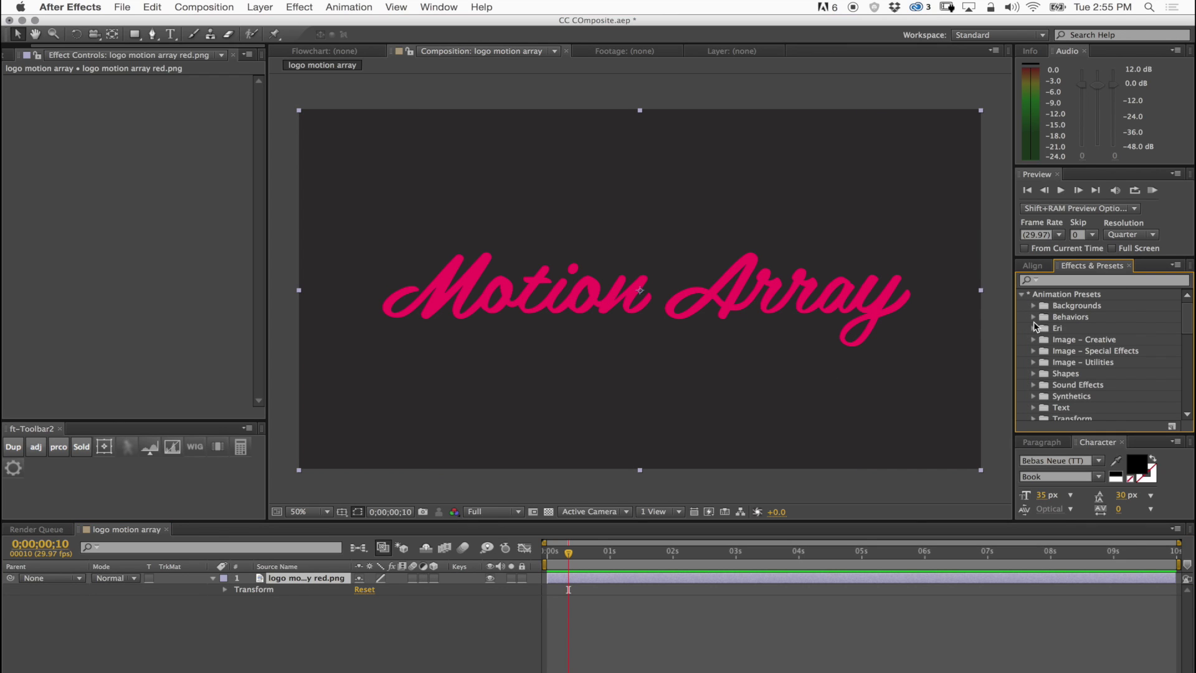
left_click(1032, 329)
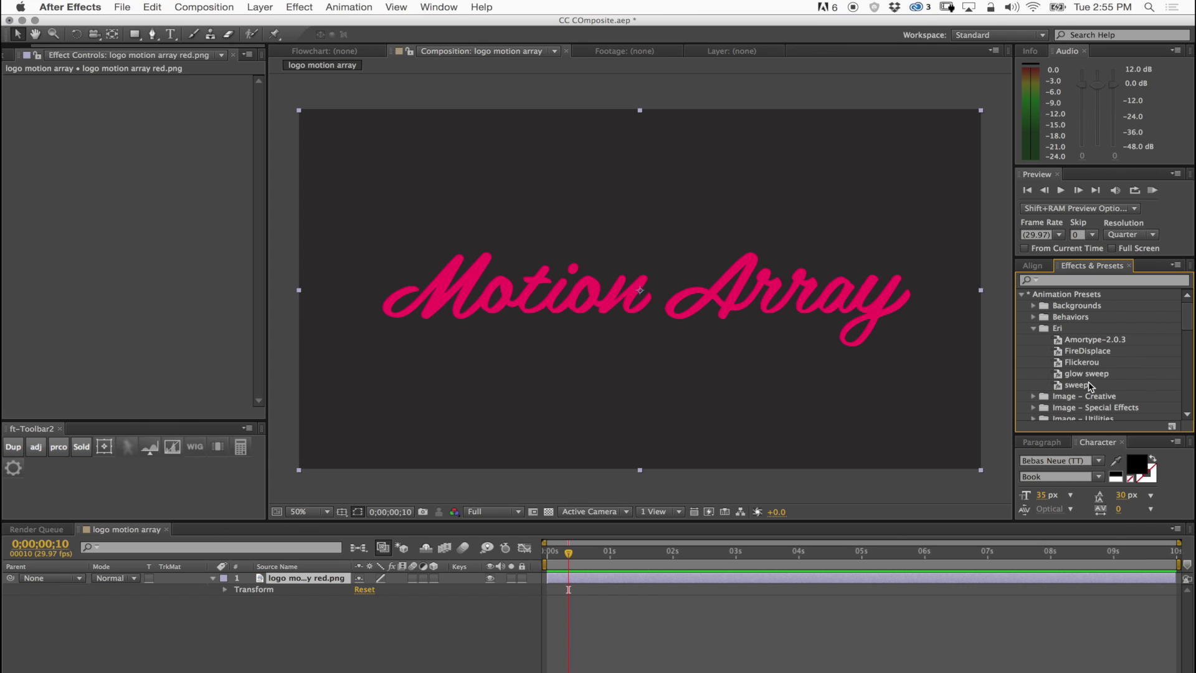
left_click(1060, 386)
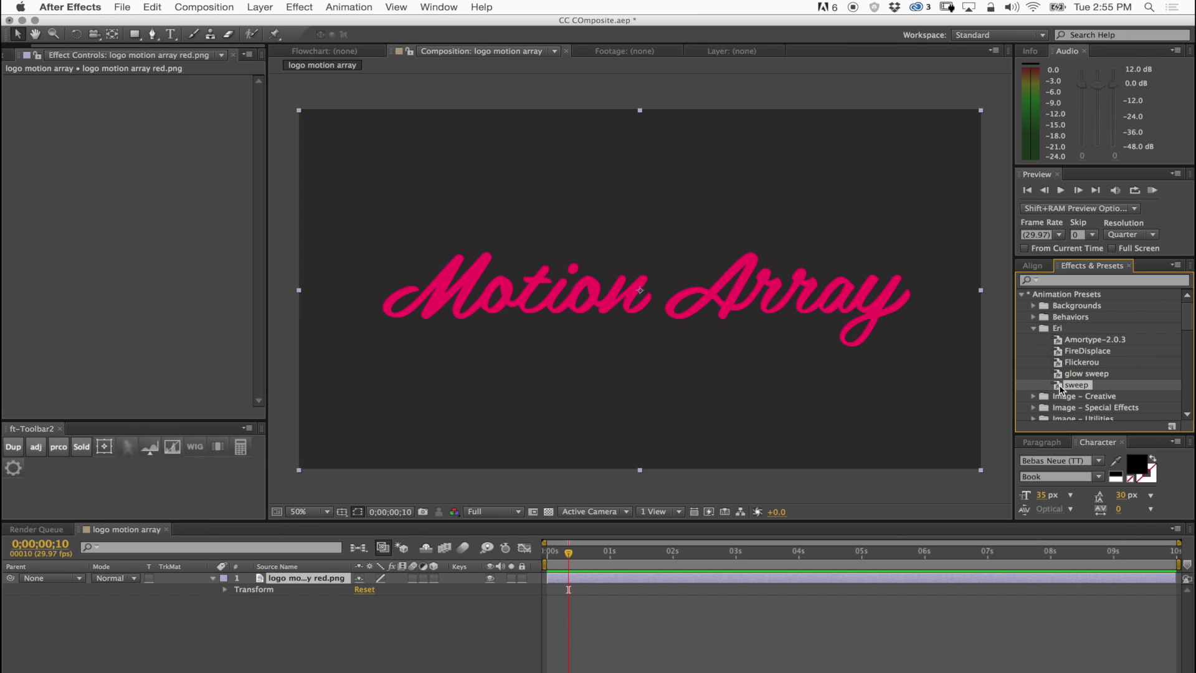
double_click(1080, 388)
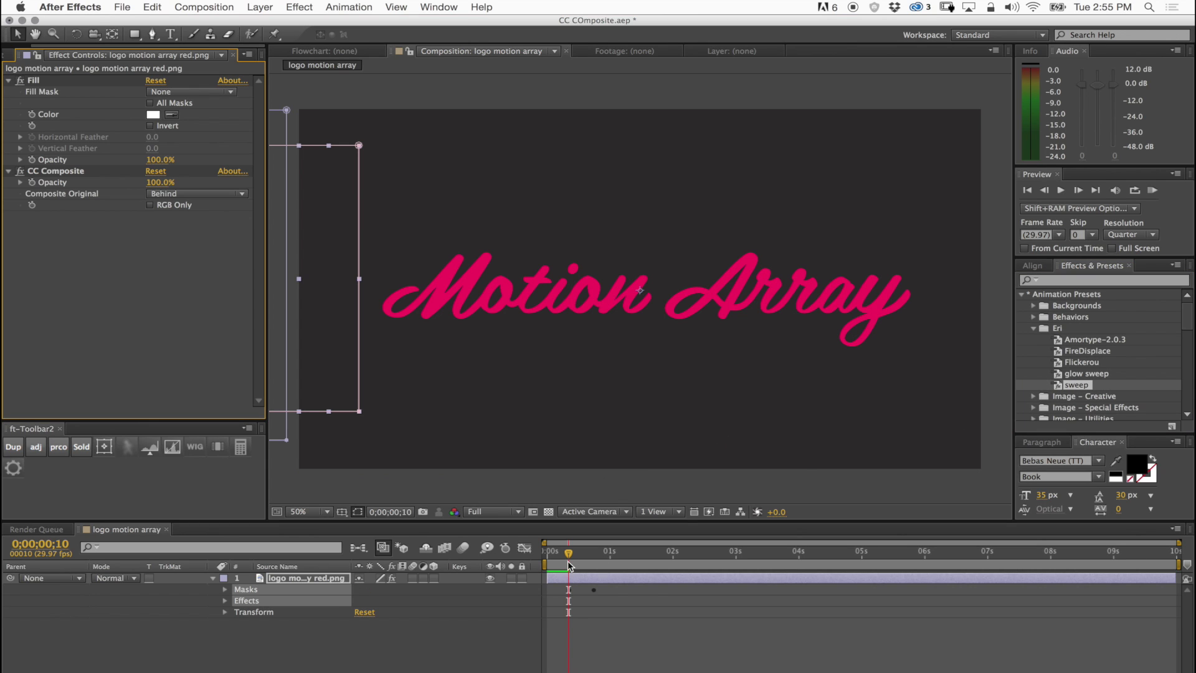
left_click_drag(568, 564, 559, 592)
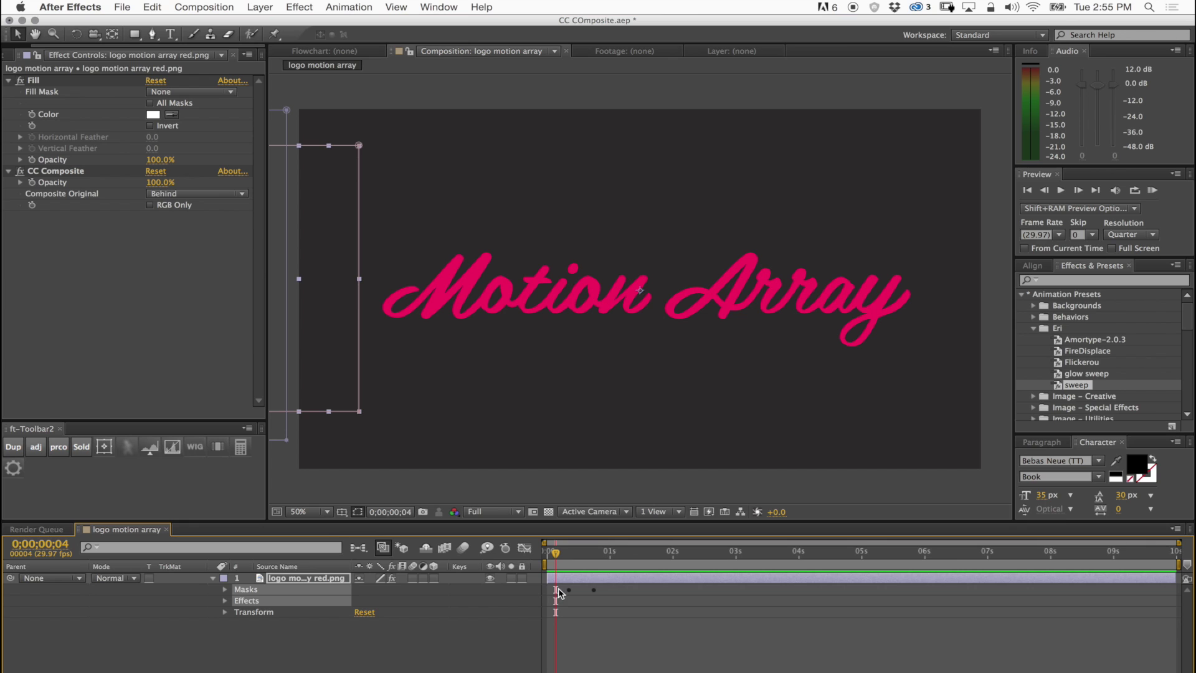
Step: Reveal the mask path keyframes with U and move the ending keyframes earlier
left_click(572, 640)
left_click(590, 591)
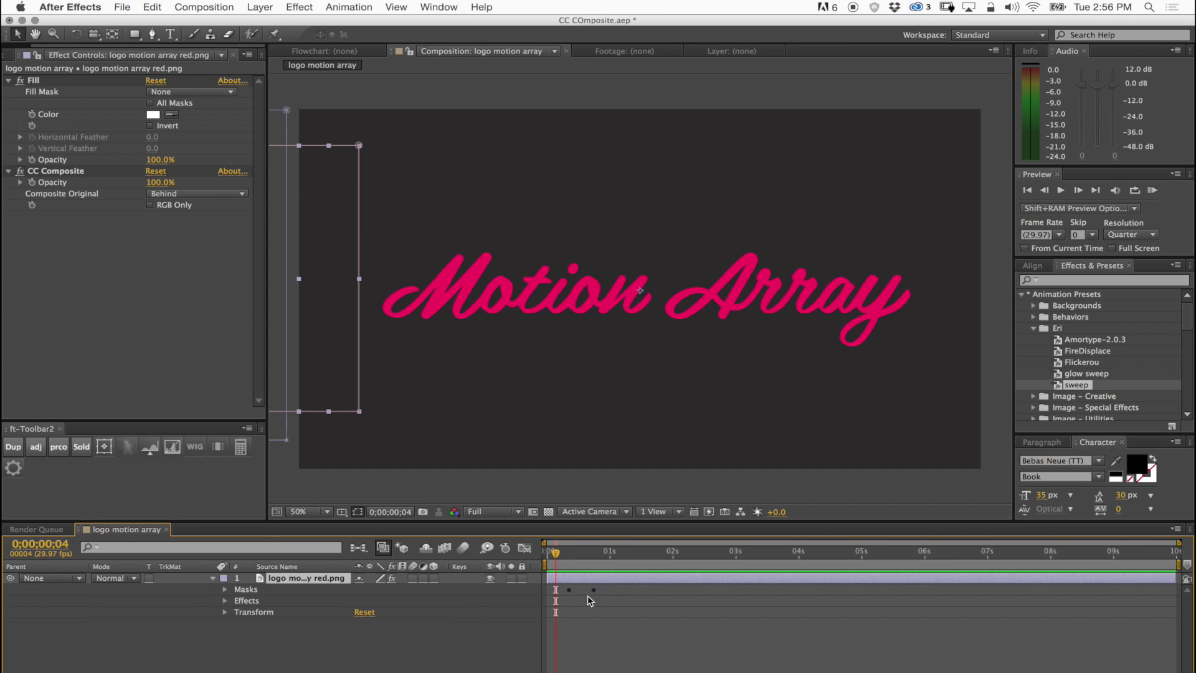
key("u")
left_click_drag(615, 598, 574, 625)
left_click(558, 550)
left_click_drag(558, 550, 562, 553)
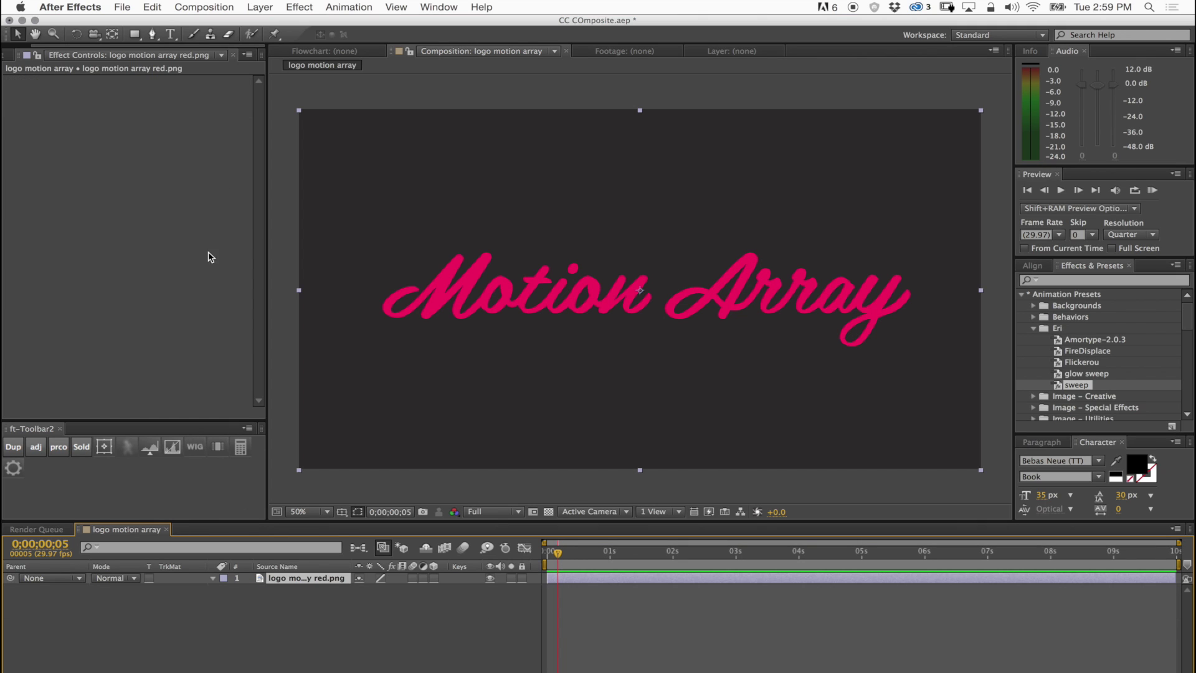
Step: Draw a rounded-rectangle mask across the whole frame
left_click(260, 7)
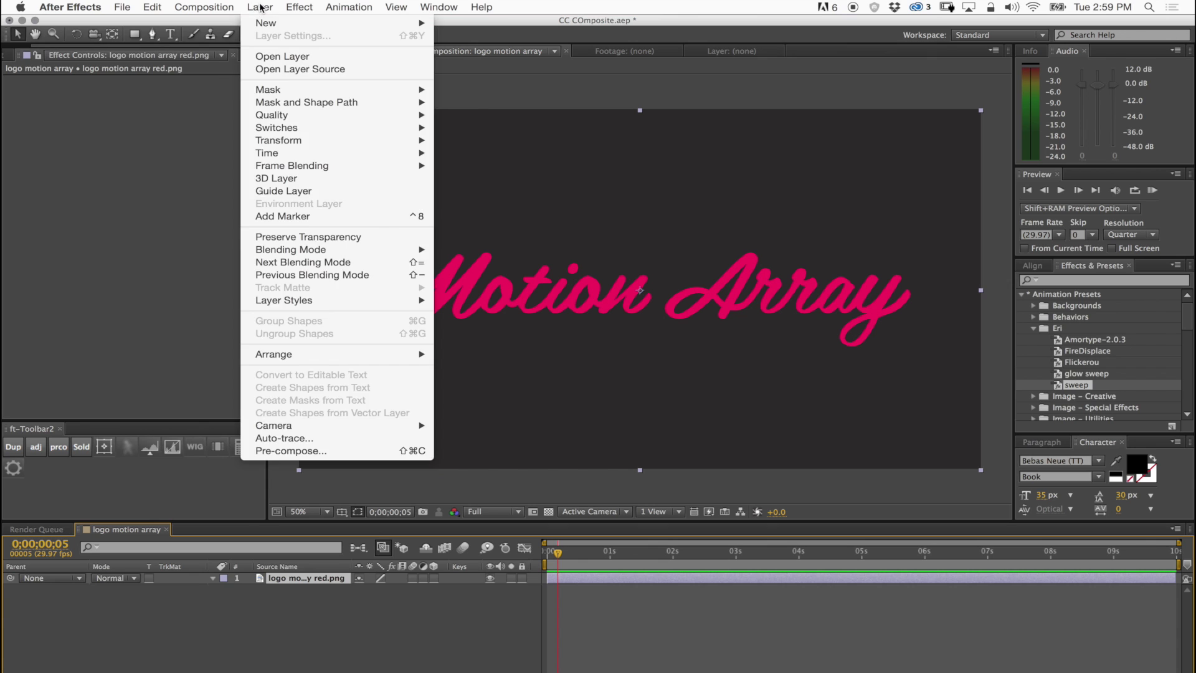
left_click(130, 68)
left_click_drag(134, 33, 212, 50)
left_click_drag(332, 127, 964, 453)
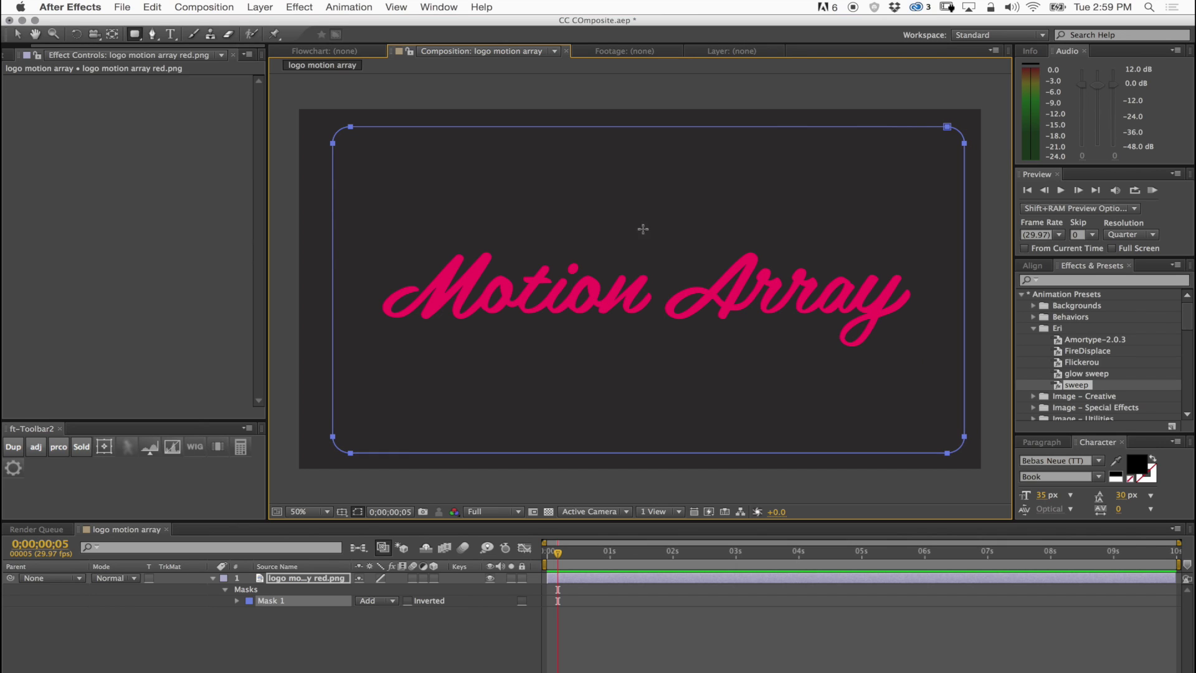
Step: Apply a Fill effect to the logo layer, turning the letters red
left_click(299, 7)
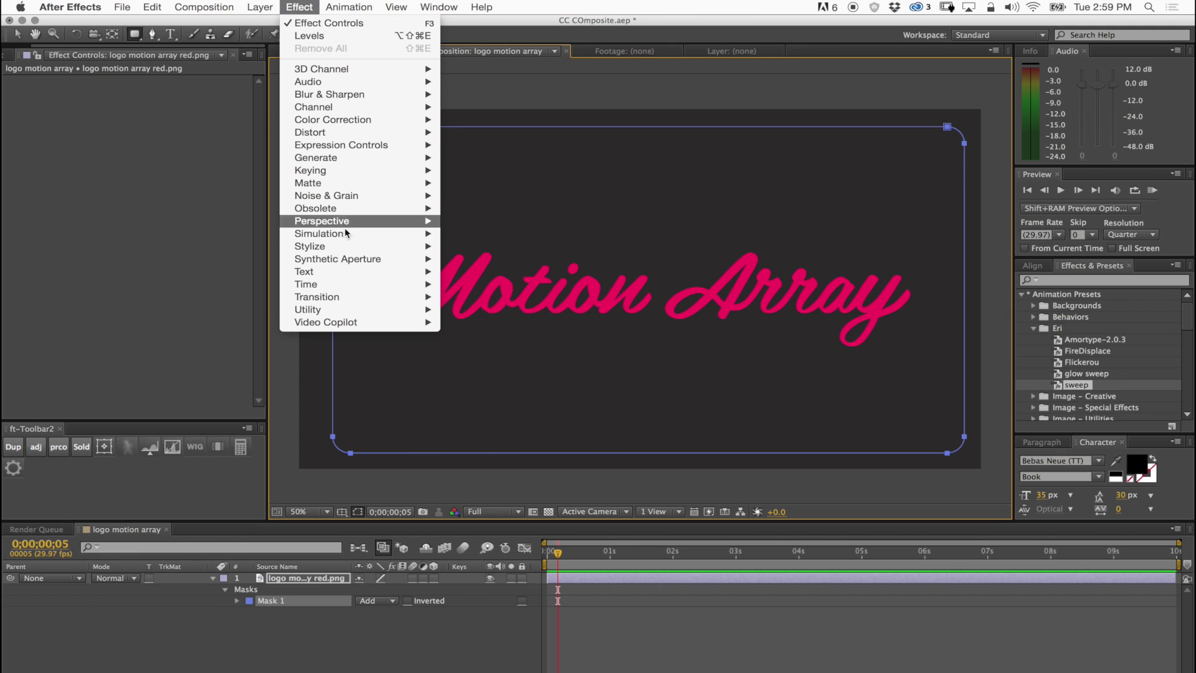
mouse_move(365, 160)
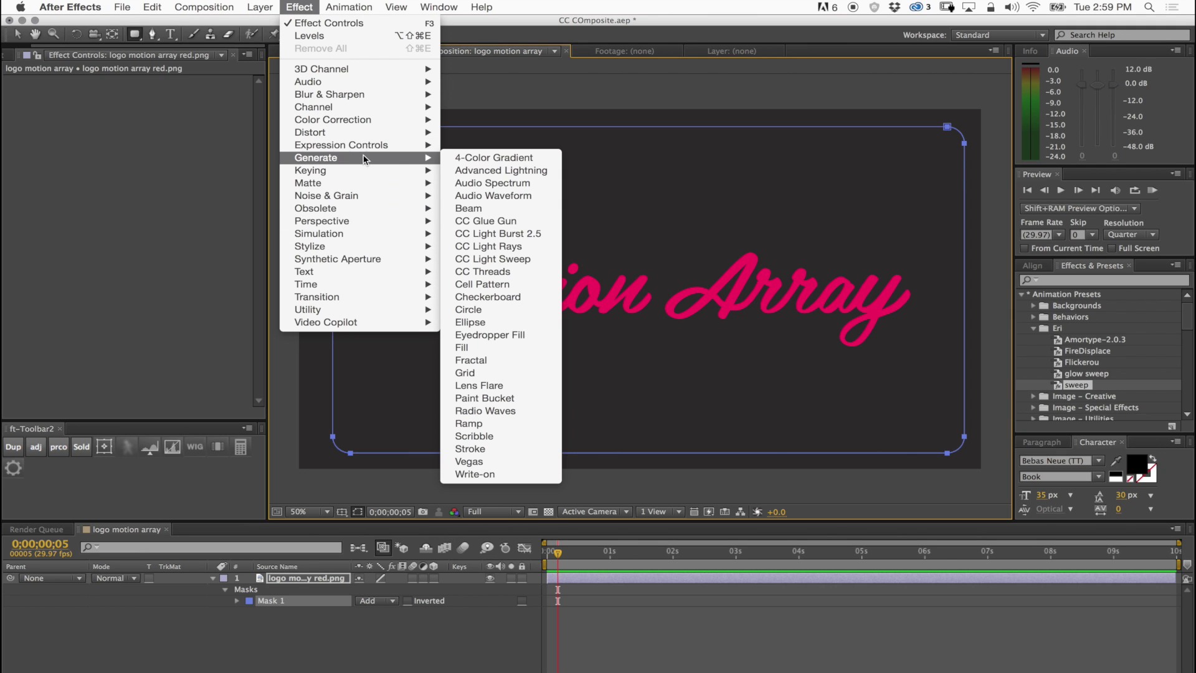
left_click(506, 349)
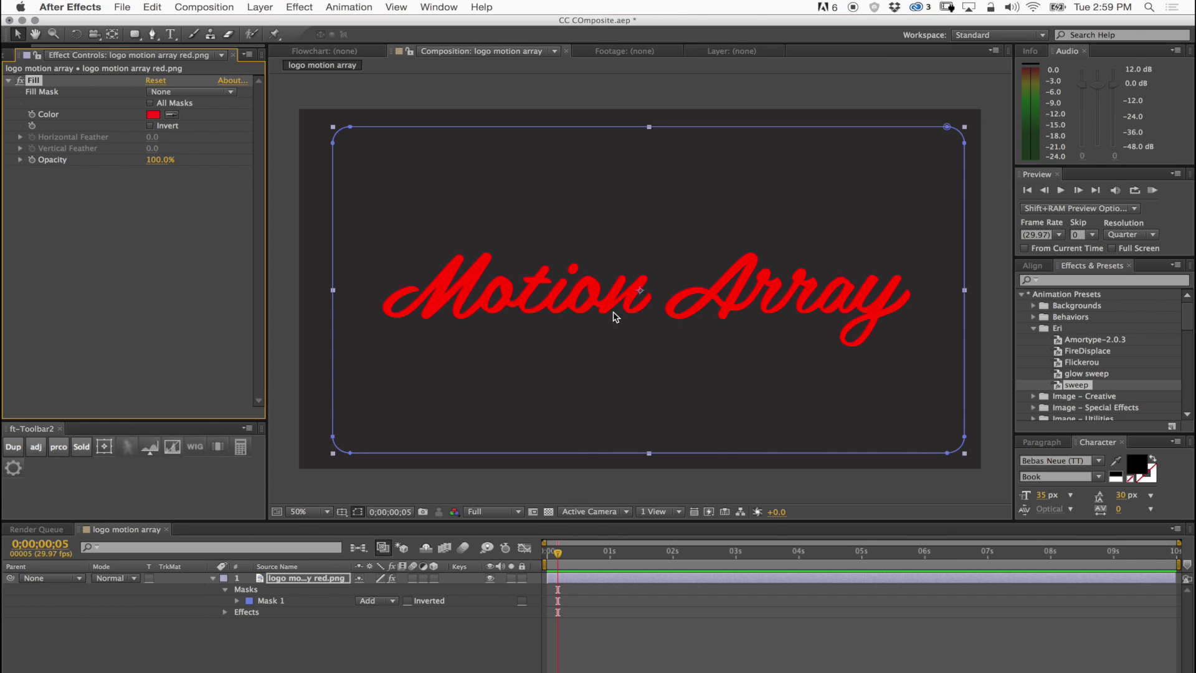
Step: Check All Masks in the Fill effect, then add CC Composite after it
left_click(150, 112)
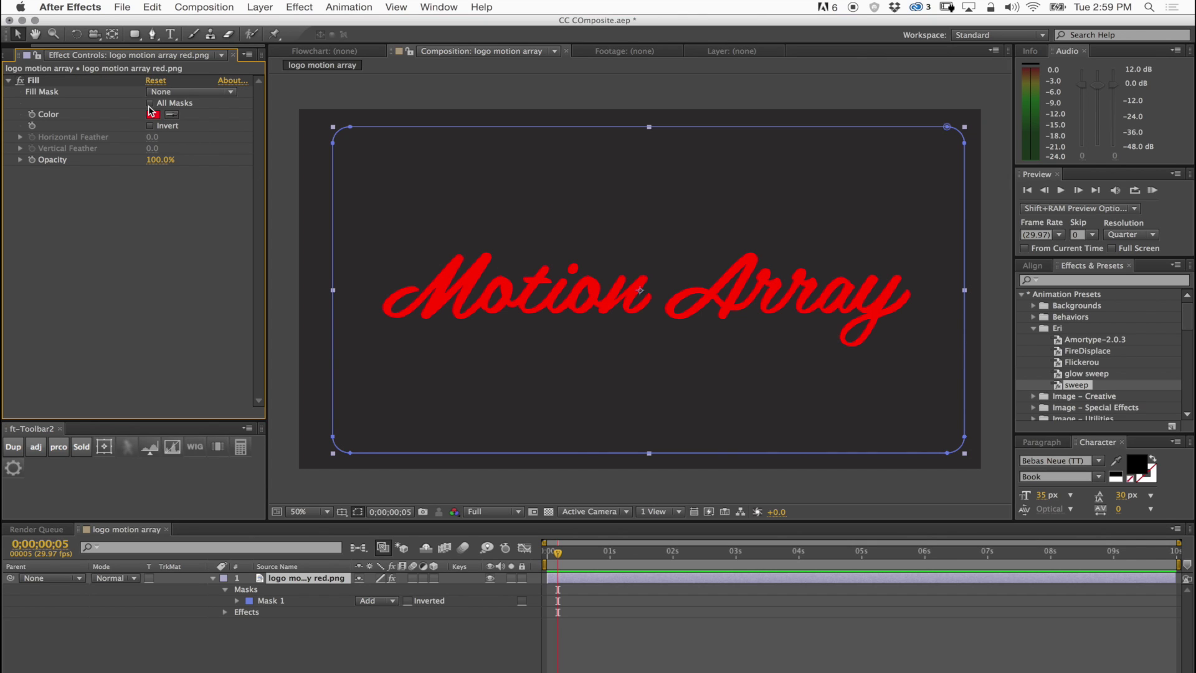
left_click(150, 104)
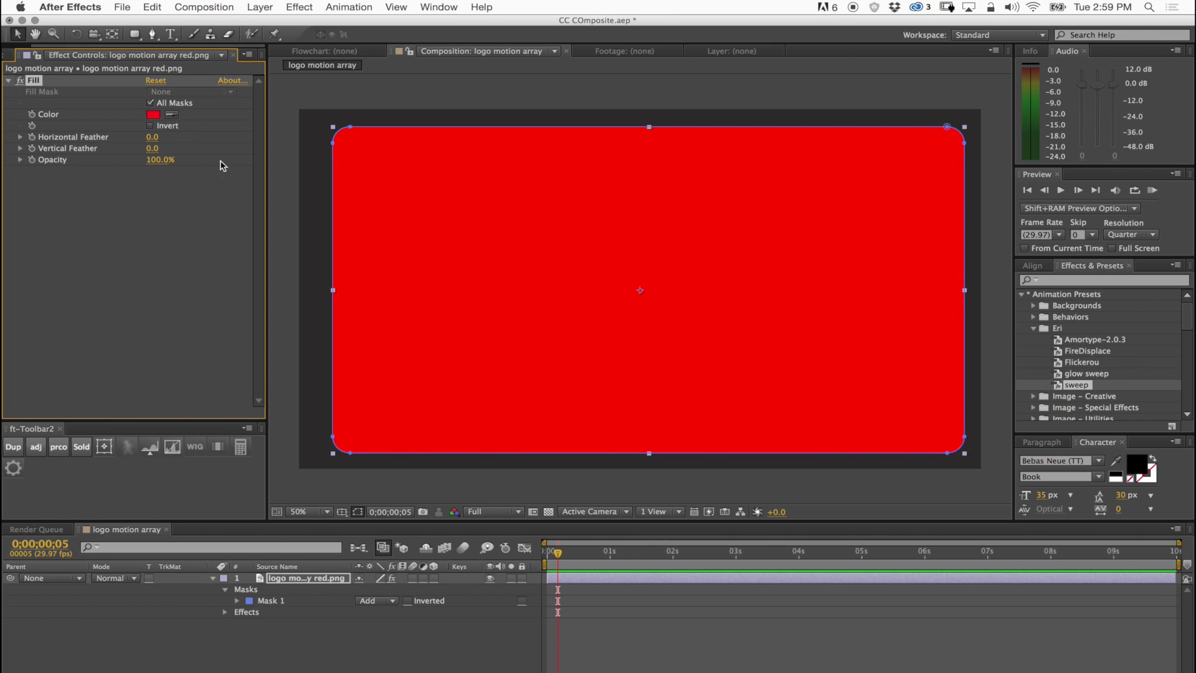
left_click(300, 8)
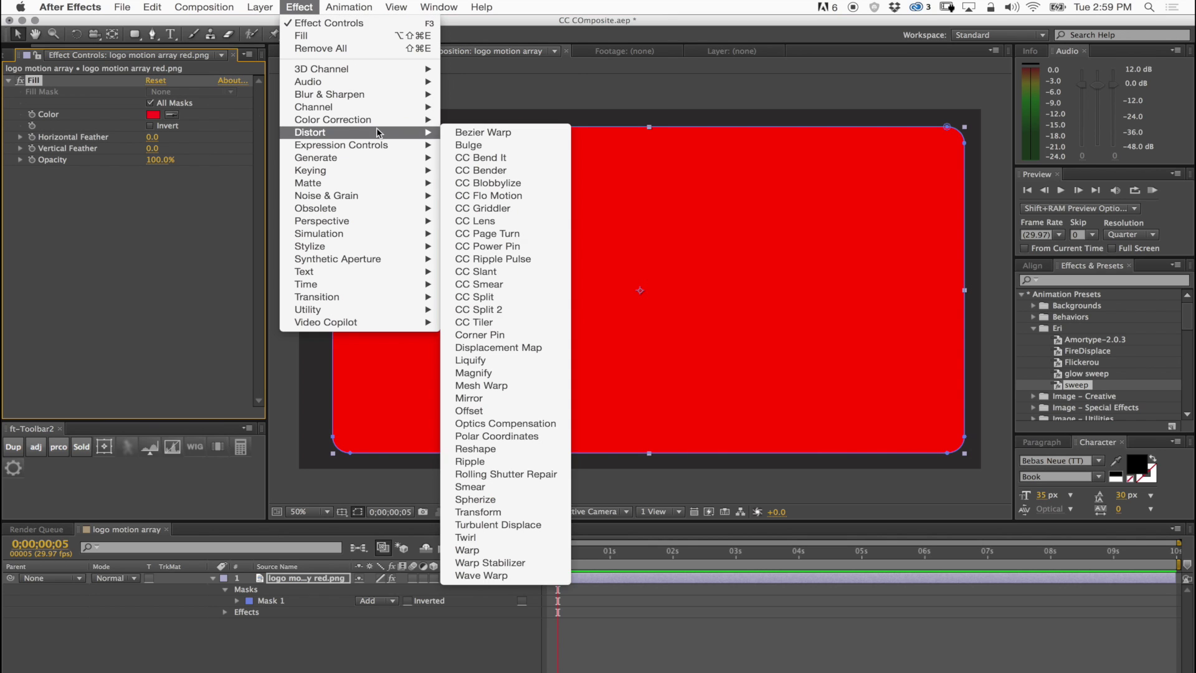
mouse_move(424, 109)
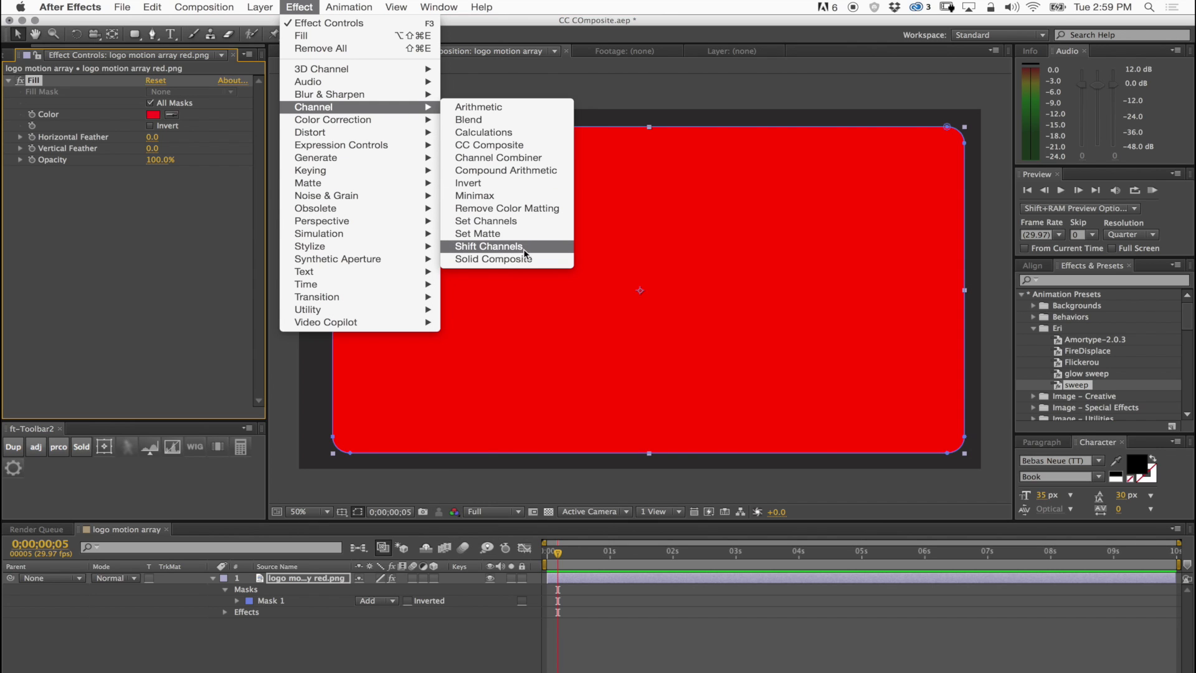
left_click(528, 145)
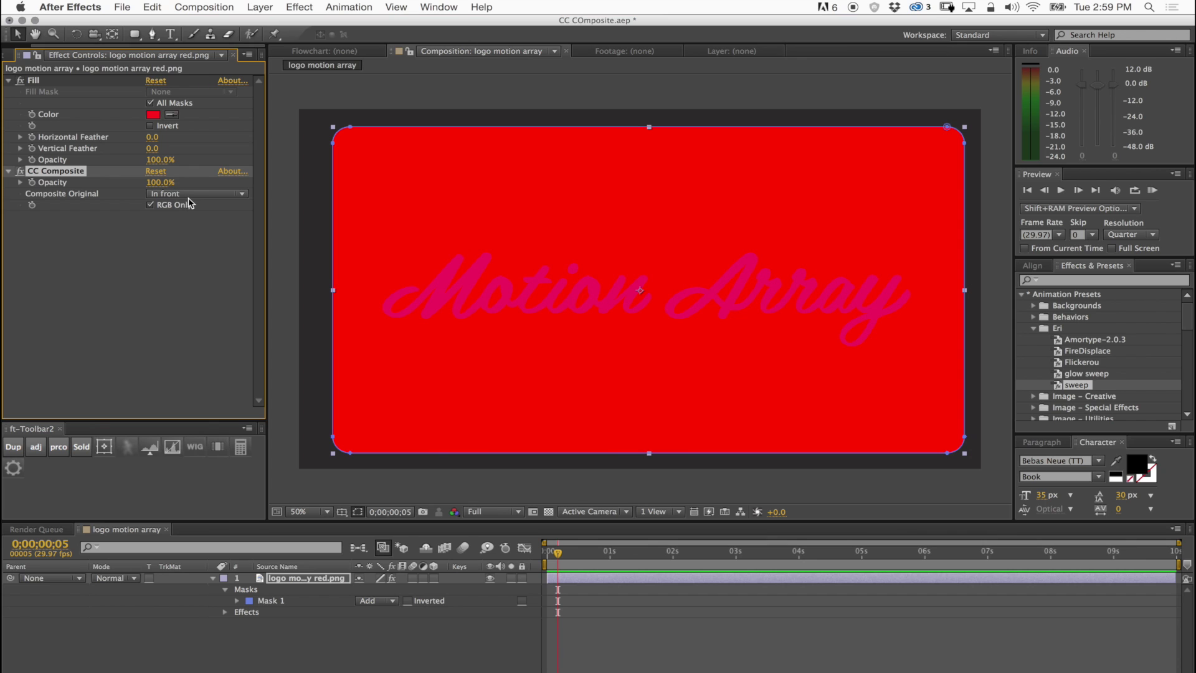
left_click(198, 193)
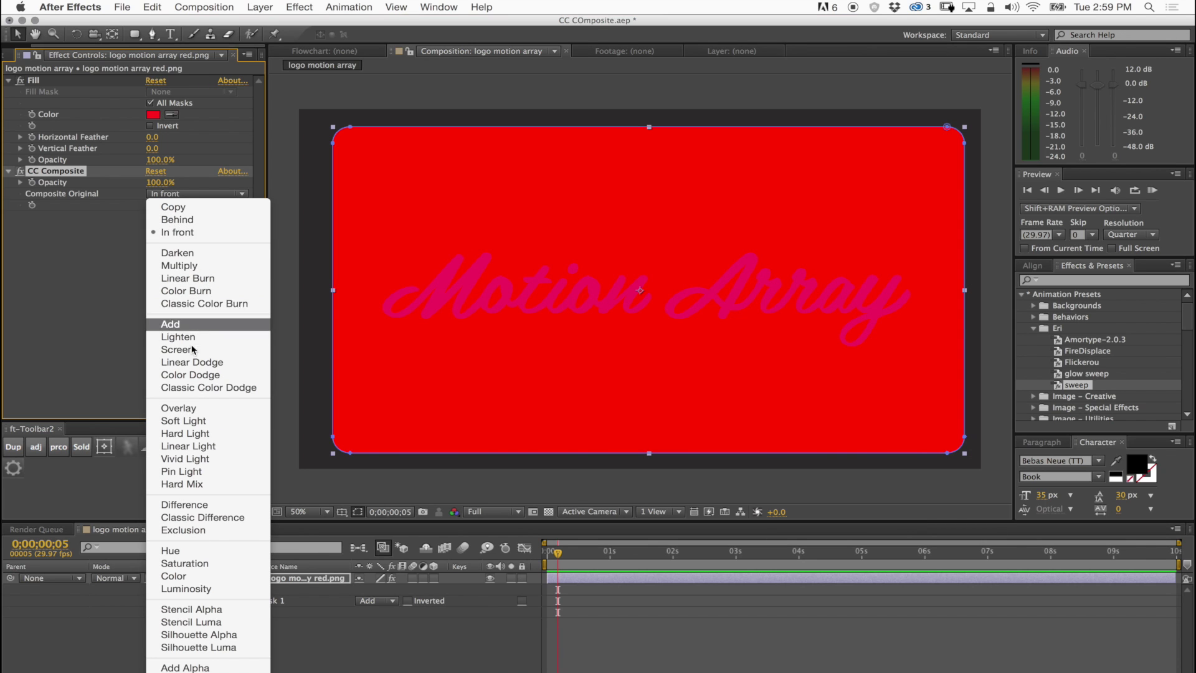
Step: Set CC Composite to Silhouette Alpha and view the cut-out lettering over the transparency grid
left_click(213, 635)
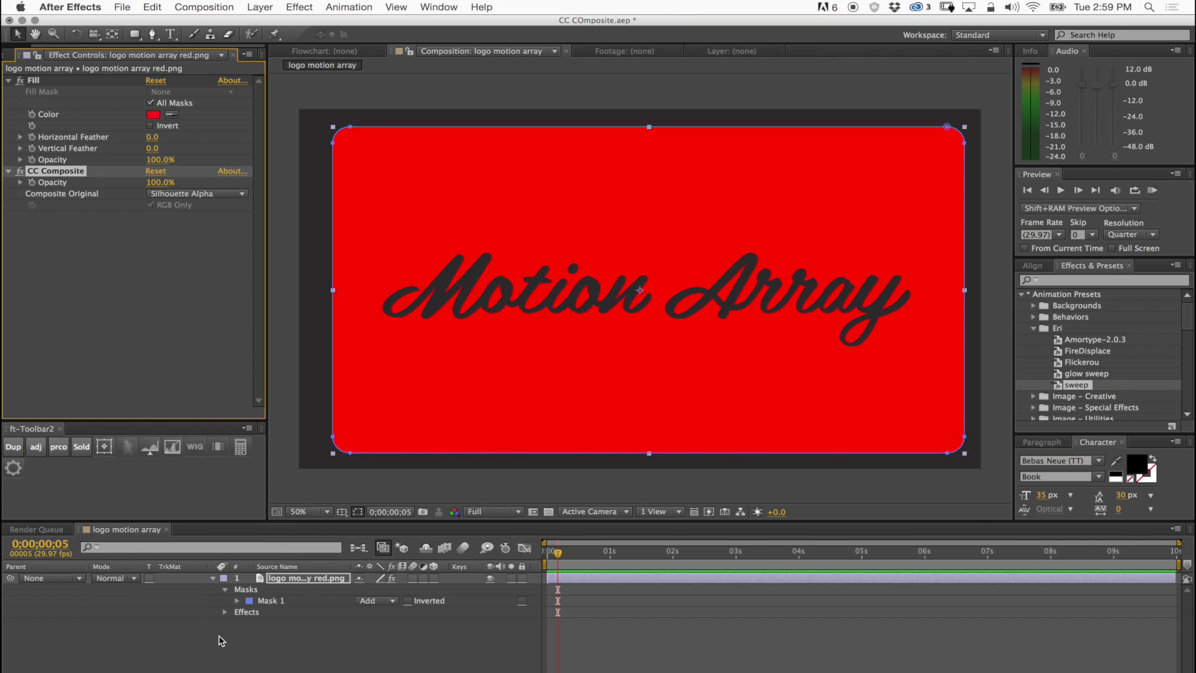
left_click(547, 512)
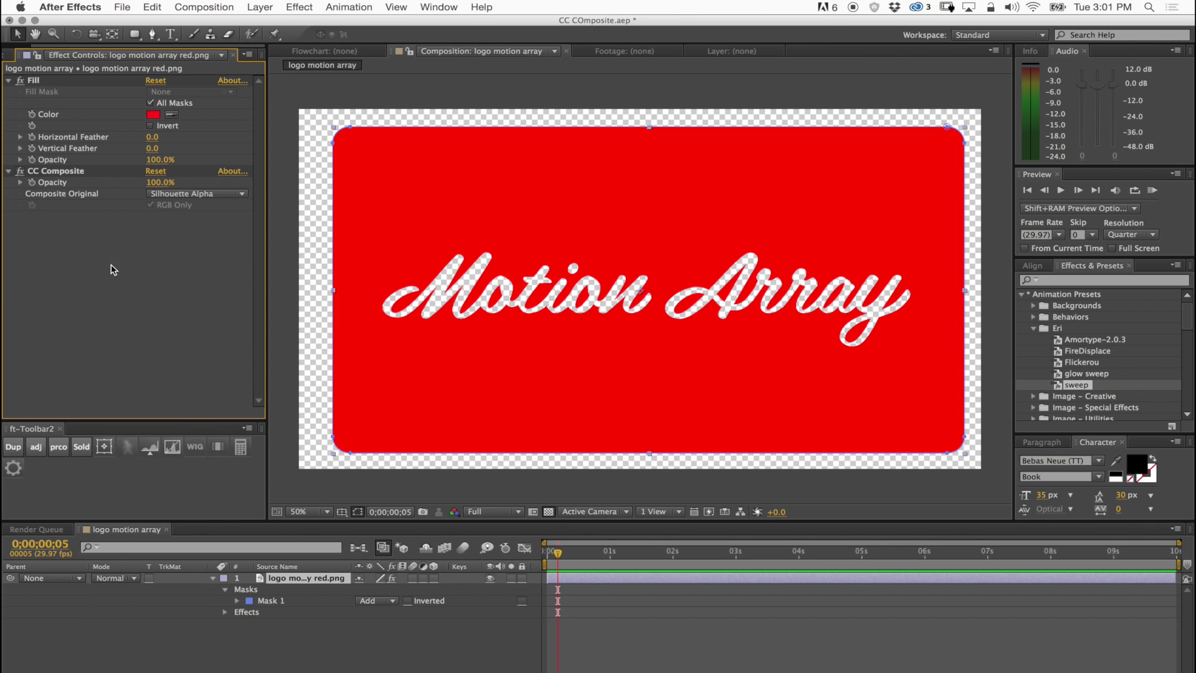
Step: Add a Fast Blur to the logo layer with blurriness 21
left_click(298, 7)
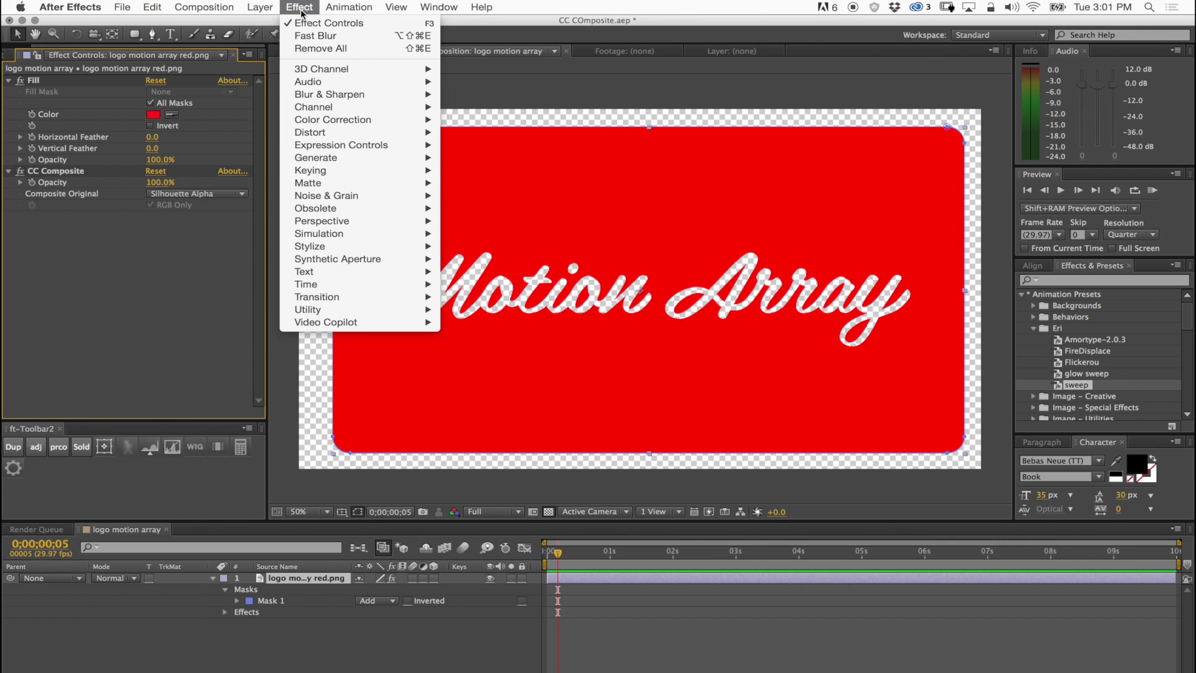
mouse_move(348, 94)
left_click(500, 219)
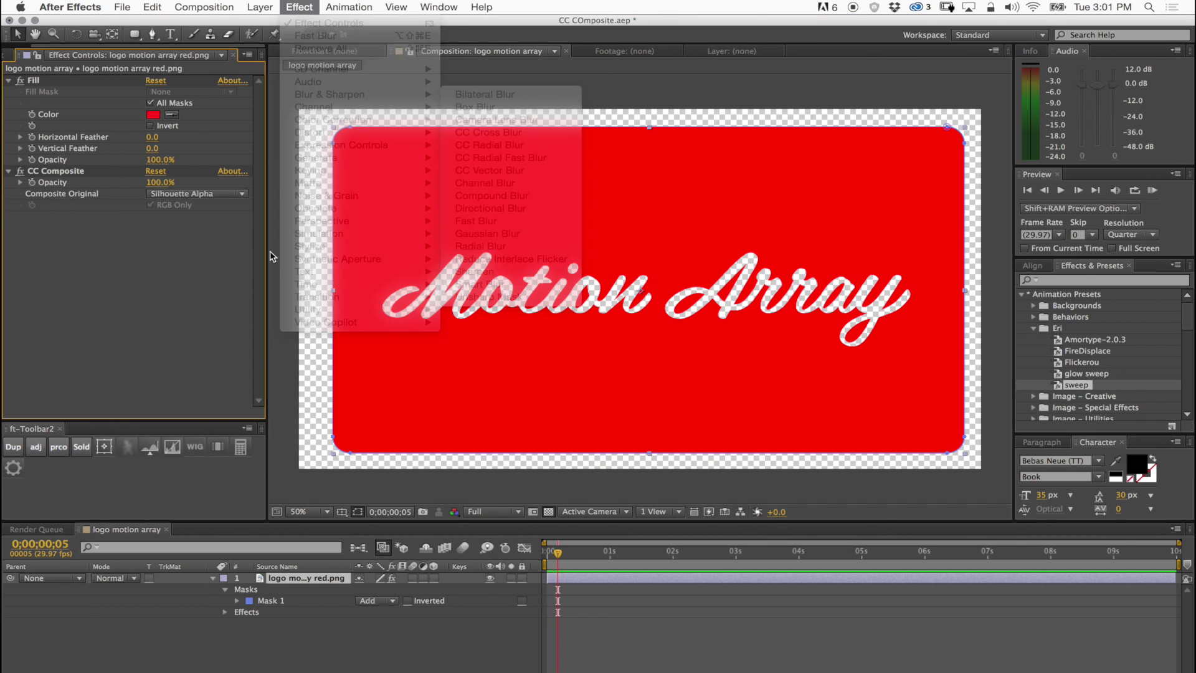
left_click_drag(154, 228, 168, 255)
Step: Add a second CC Composite set to Stencil Alpha, comparing it over transparency and the dark background
left_click(300, 7)
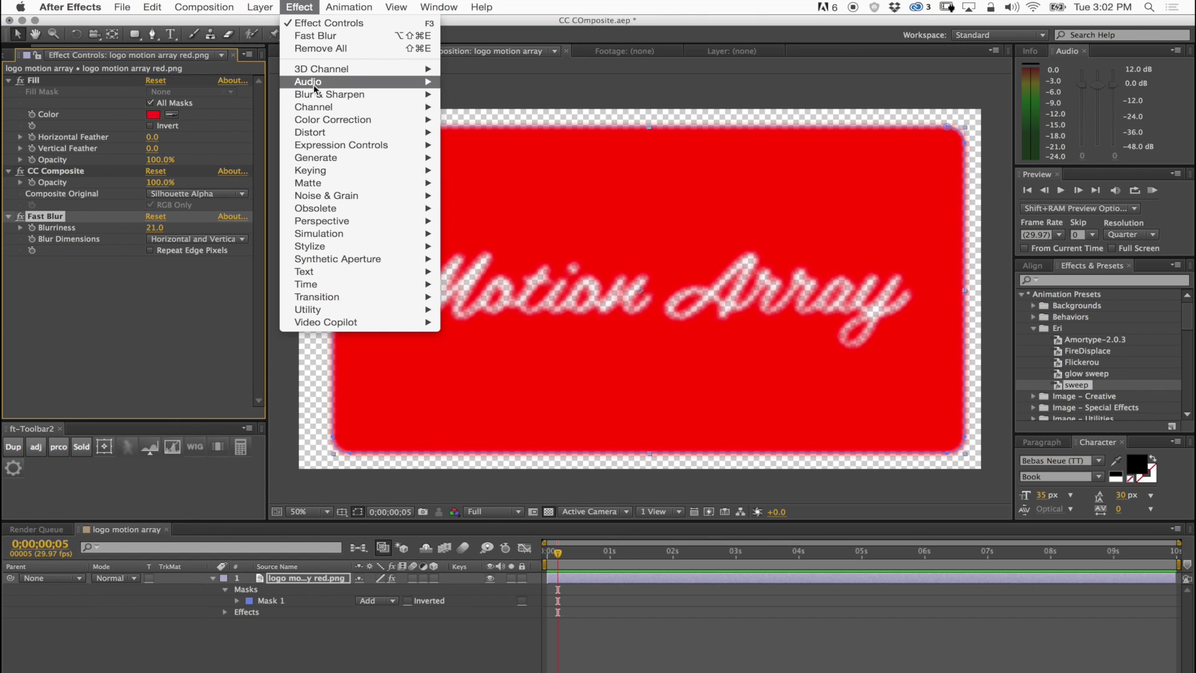
mouse_move(374, 120)
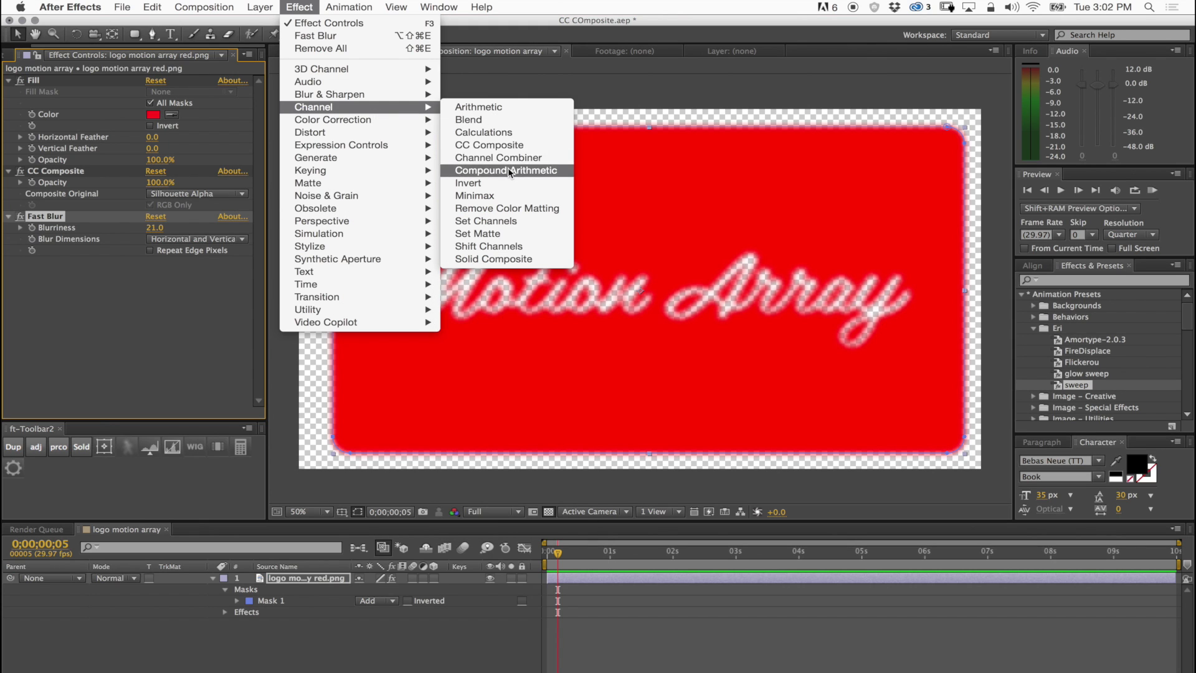
left_click(489, 145)
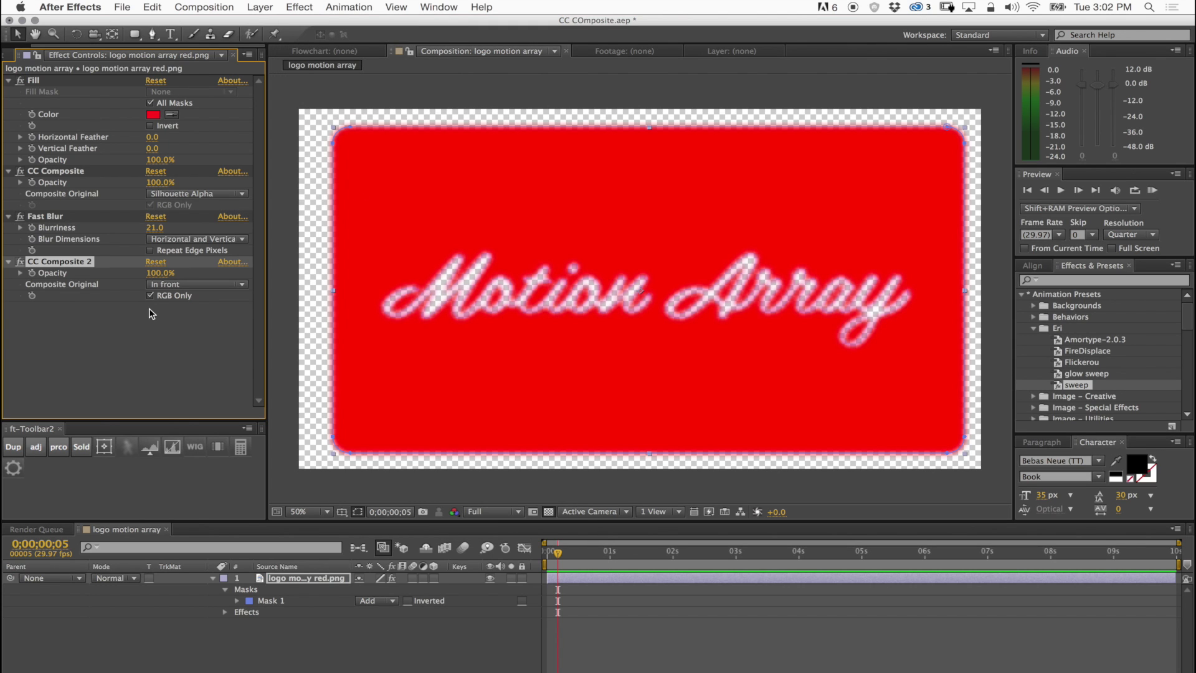
left_click(182, 284)
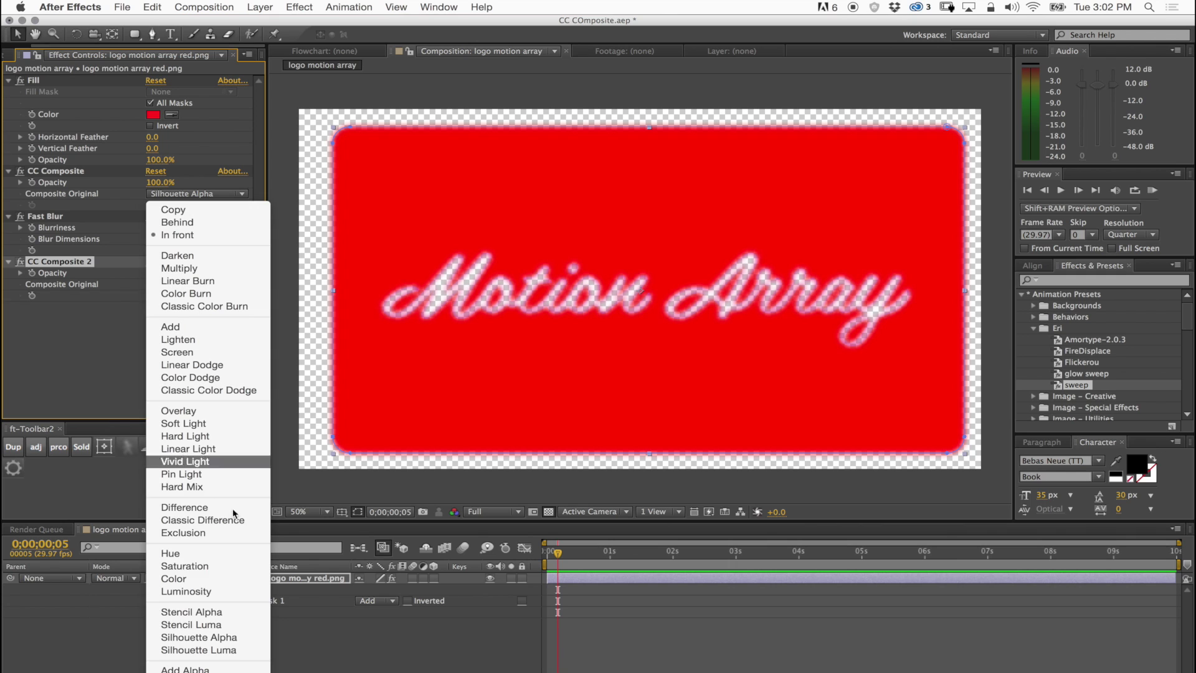
left_click(212, 613)
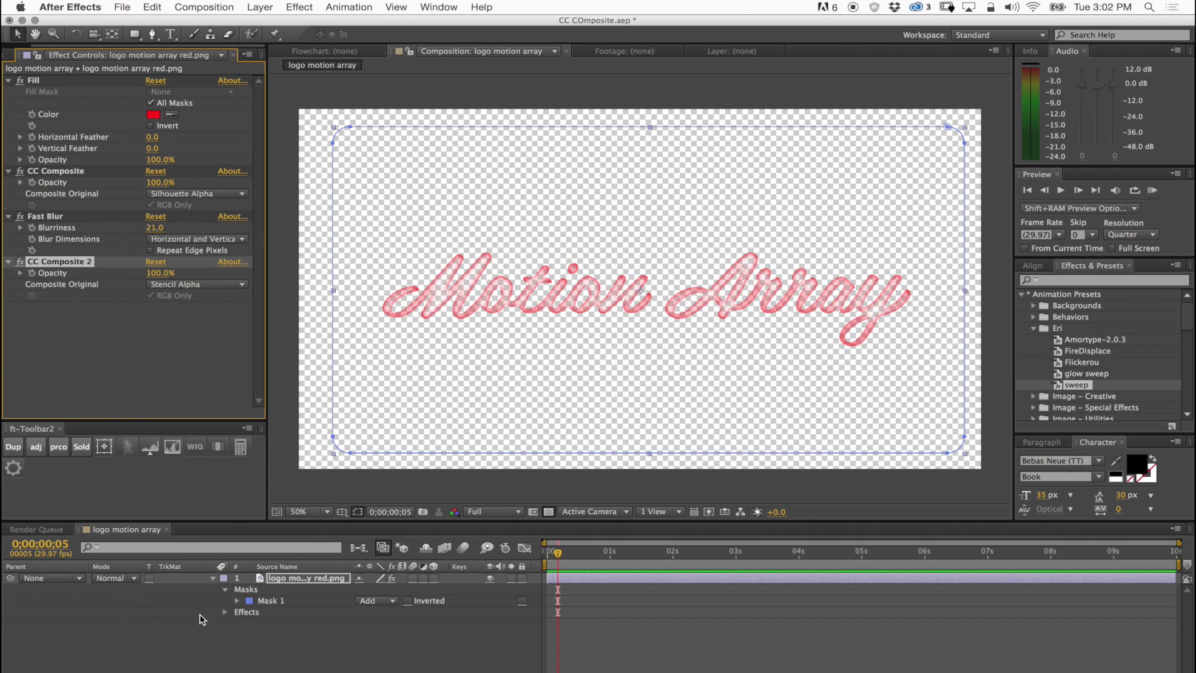
left_click(548, 511)
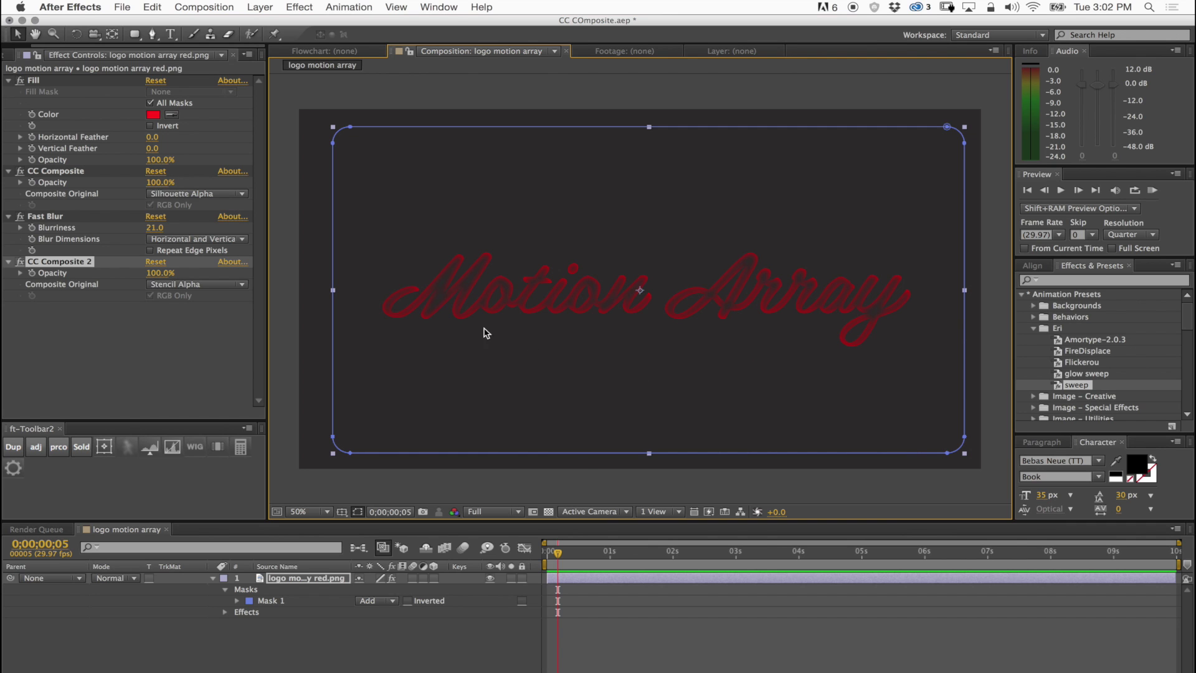
left_click(548, 512)
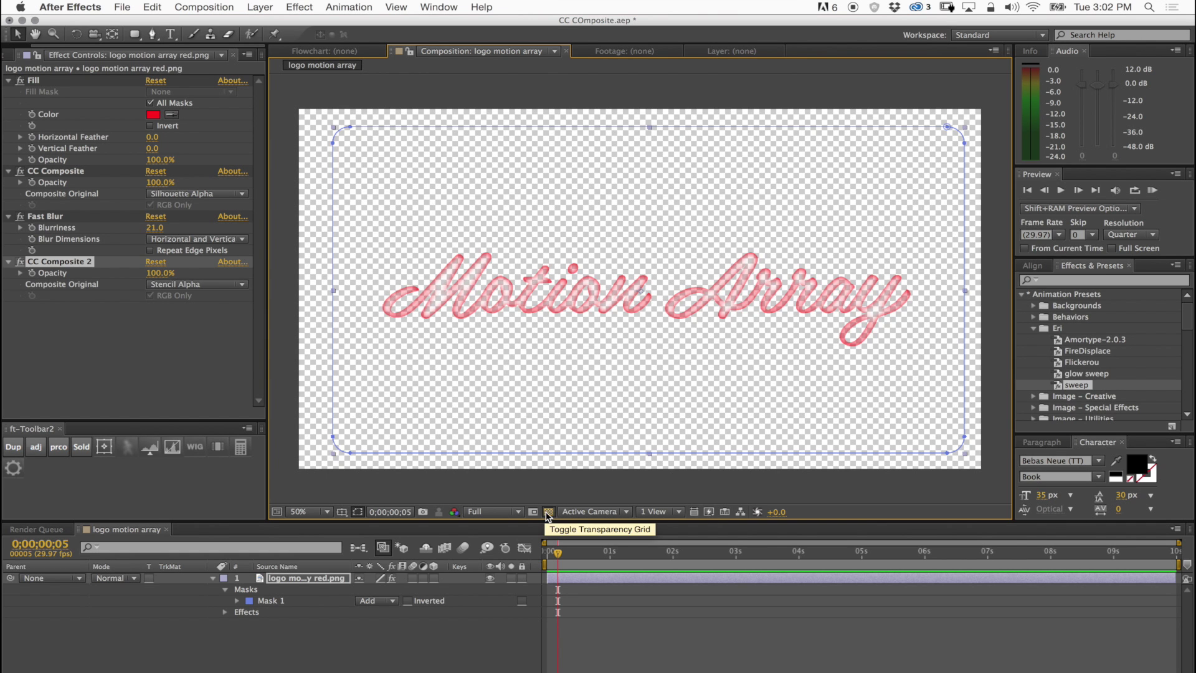
left_click(548, 512)
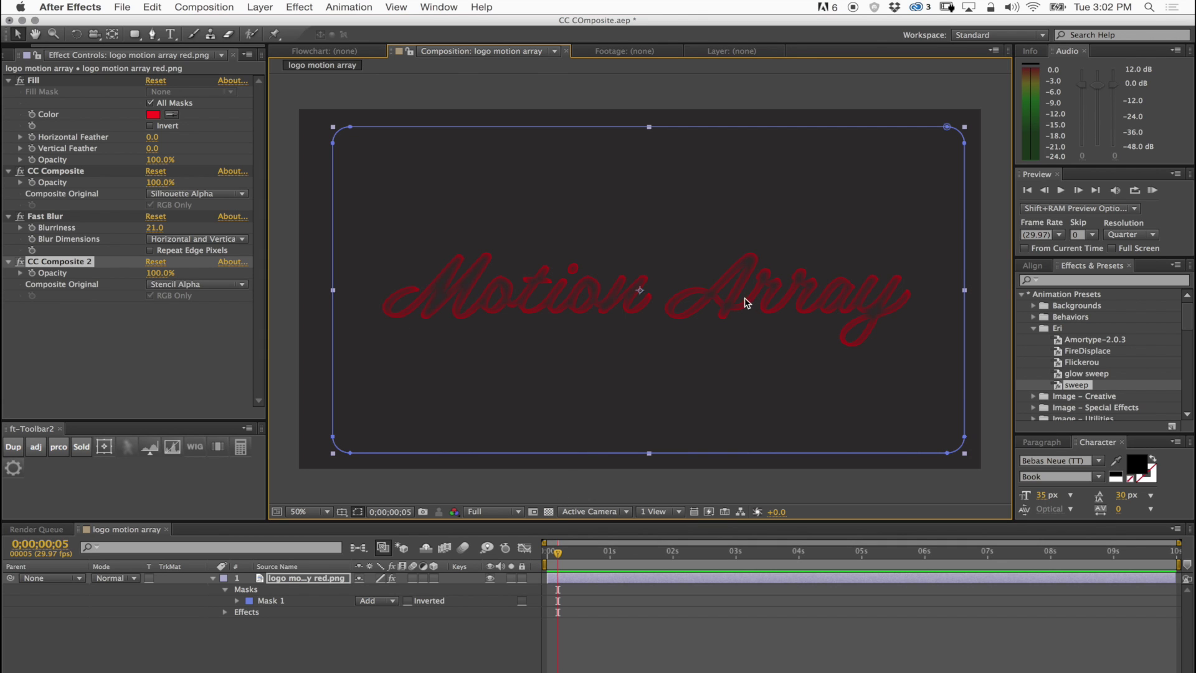
left_click(548, 512)
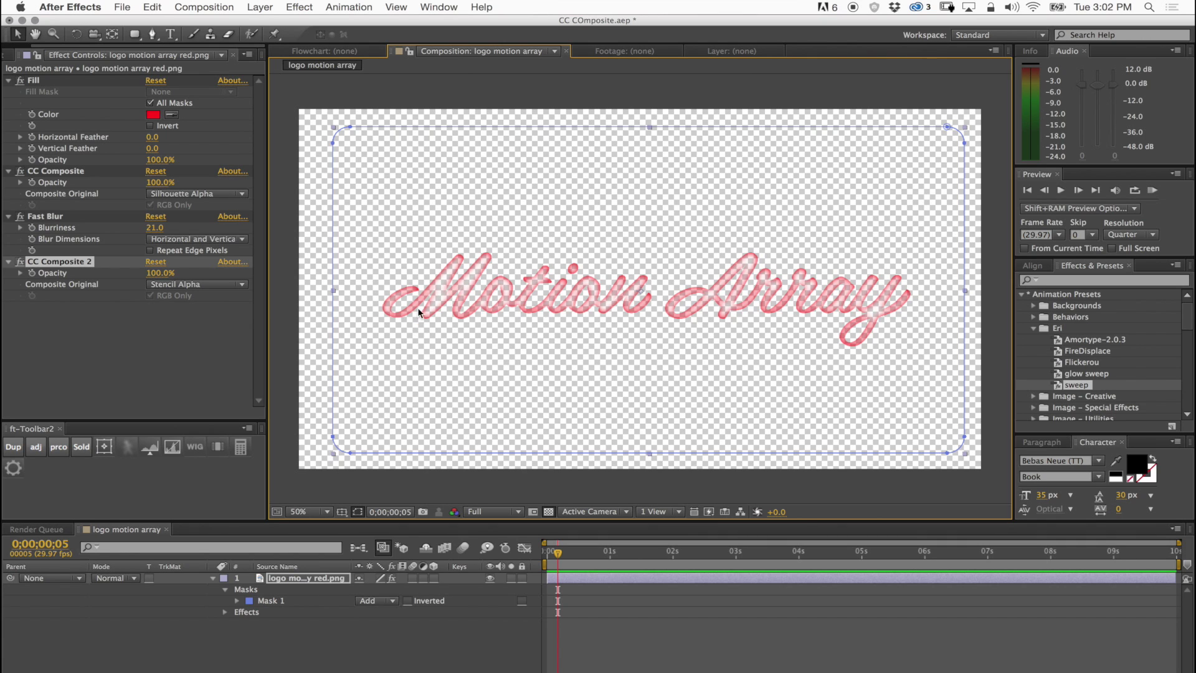
left_click(549, 512)
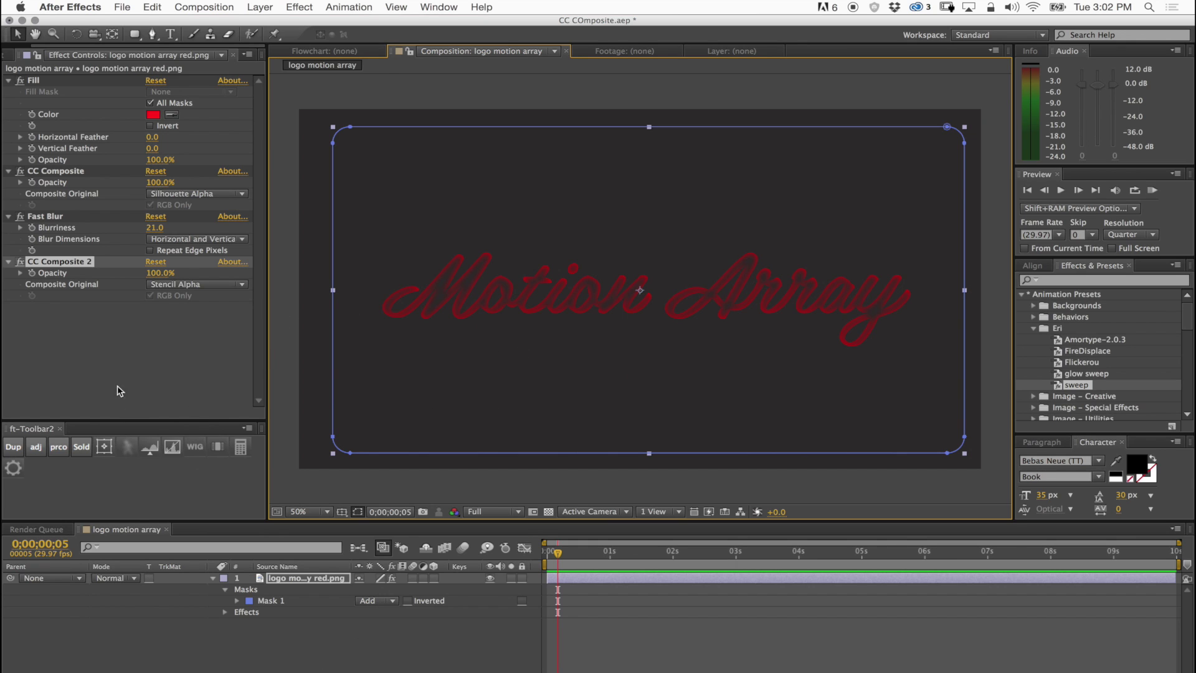
left_click(228, 90)
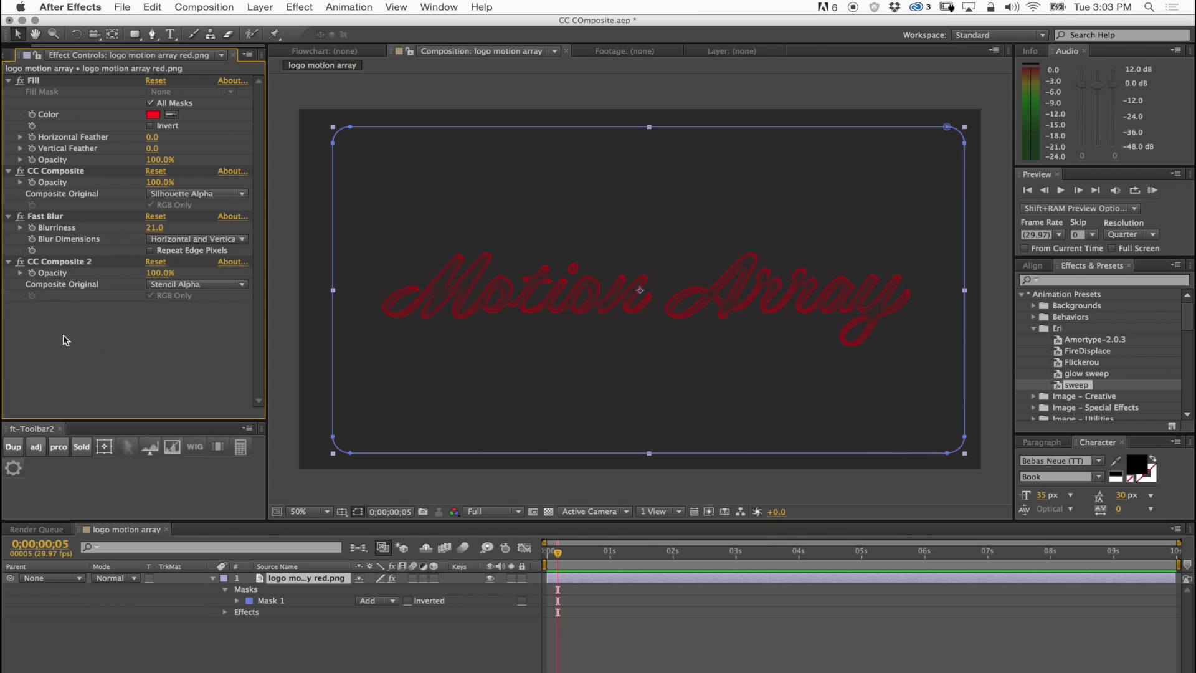
left_click(302, 8)
Step: Add a second Fill effect to the logo with its colour set to white
mouse_move(360, 110)
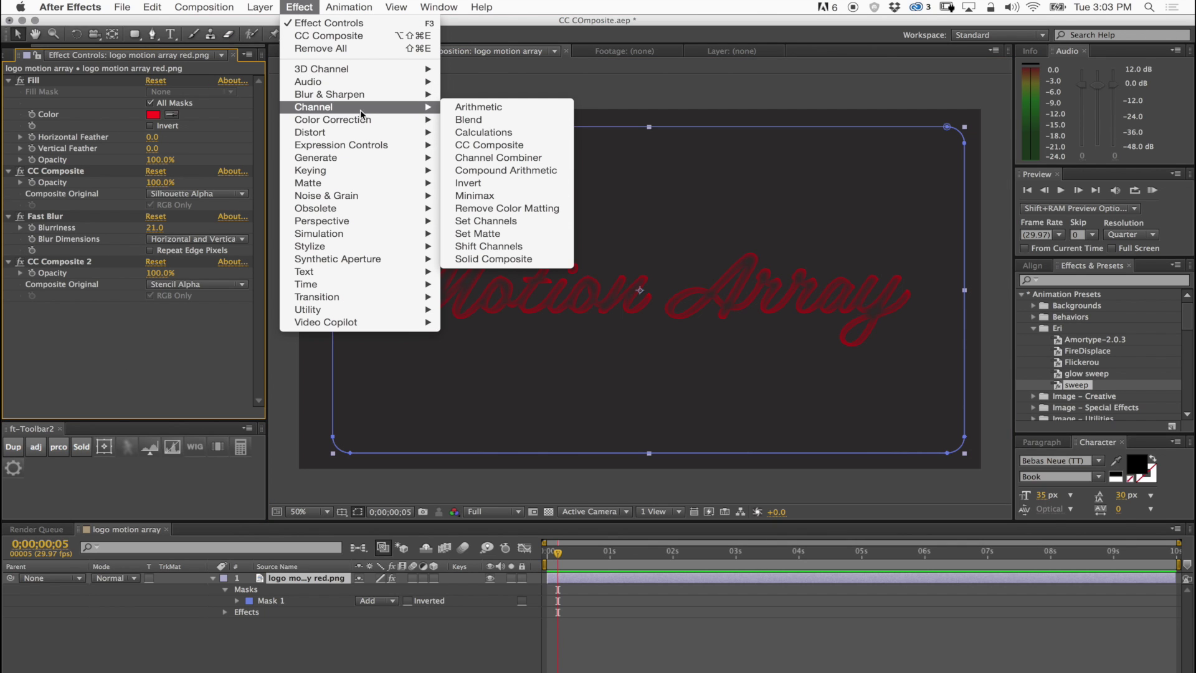
mouse_move(365, 161)
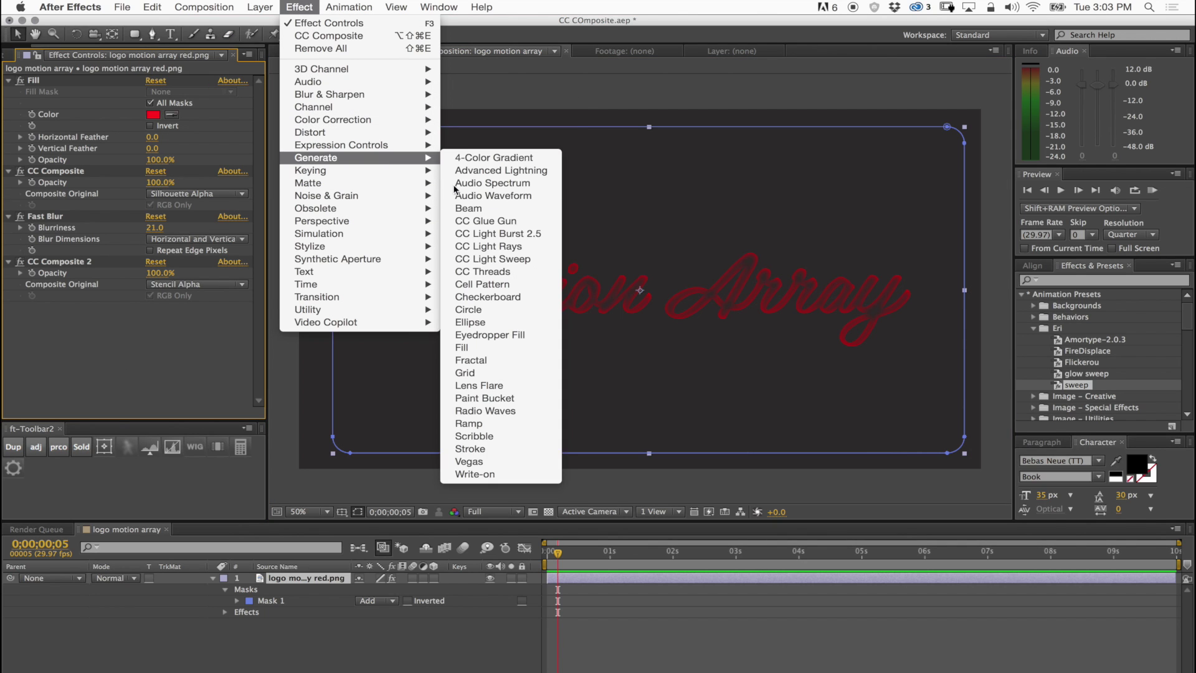
left_click(491, 357)
left_click(153, 342)
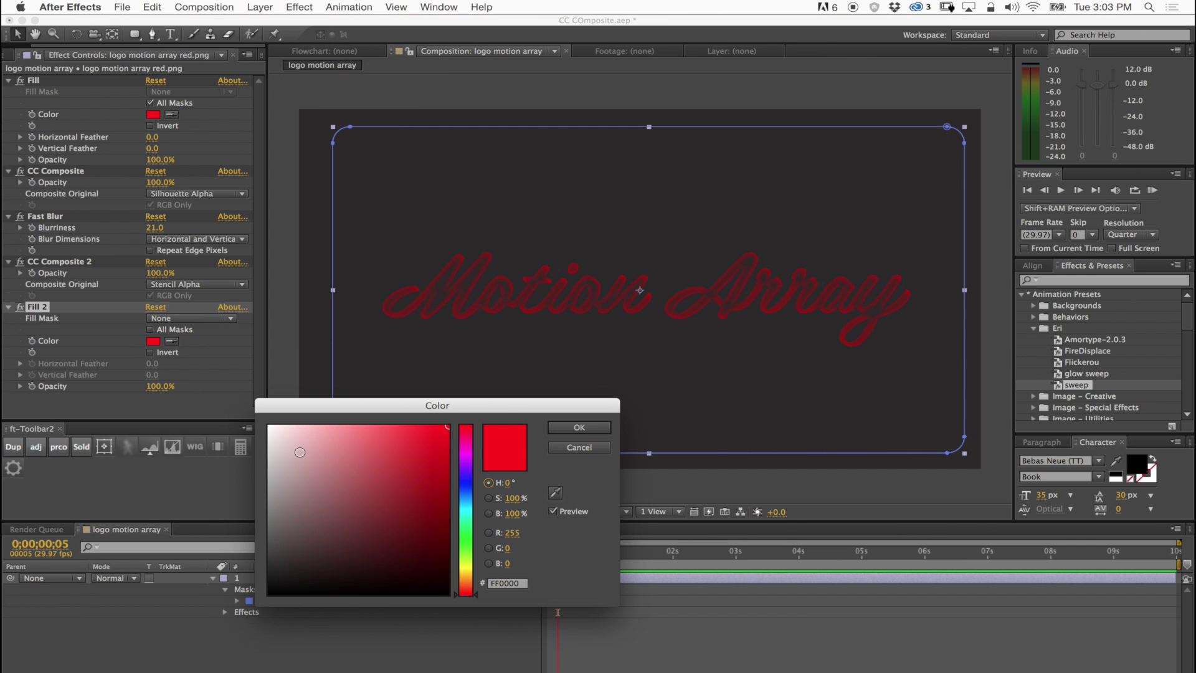
left_click_drag(300, 453, 217, 385)
left_click(564, 428)
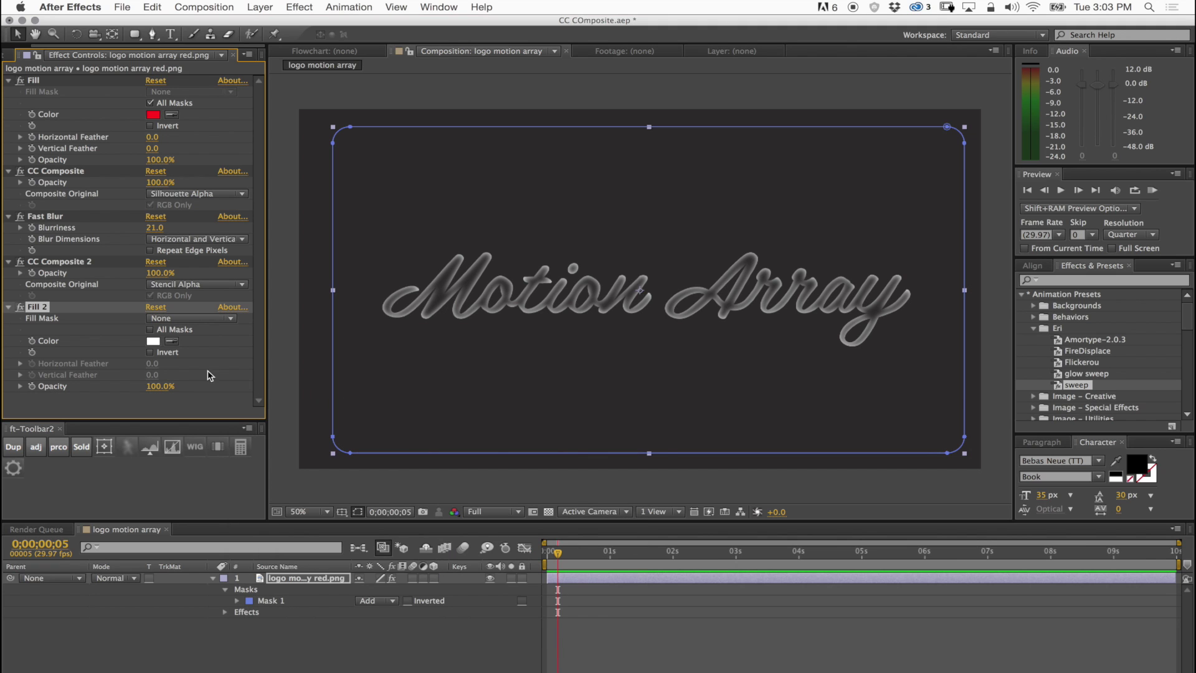
left_click(296, 8)
Step: Add a third CC Composite with RGB Only toggled and Composite Original set to Behind
mouse_move(327, 107)
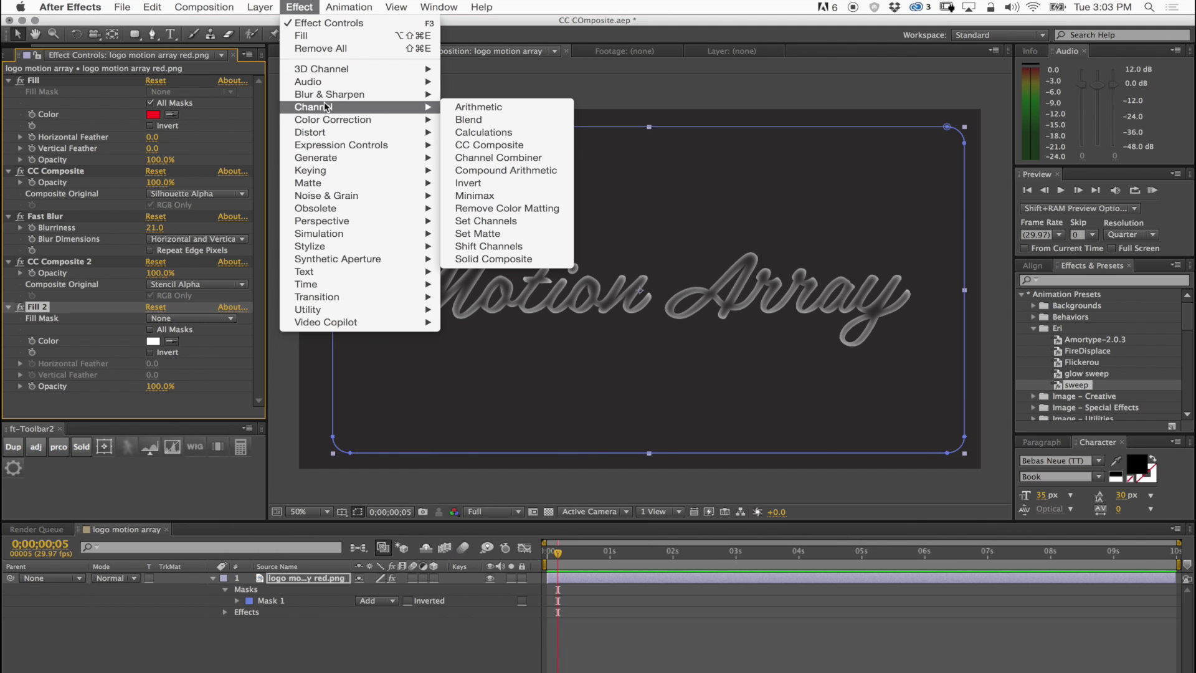
left_click(499, 147)
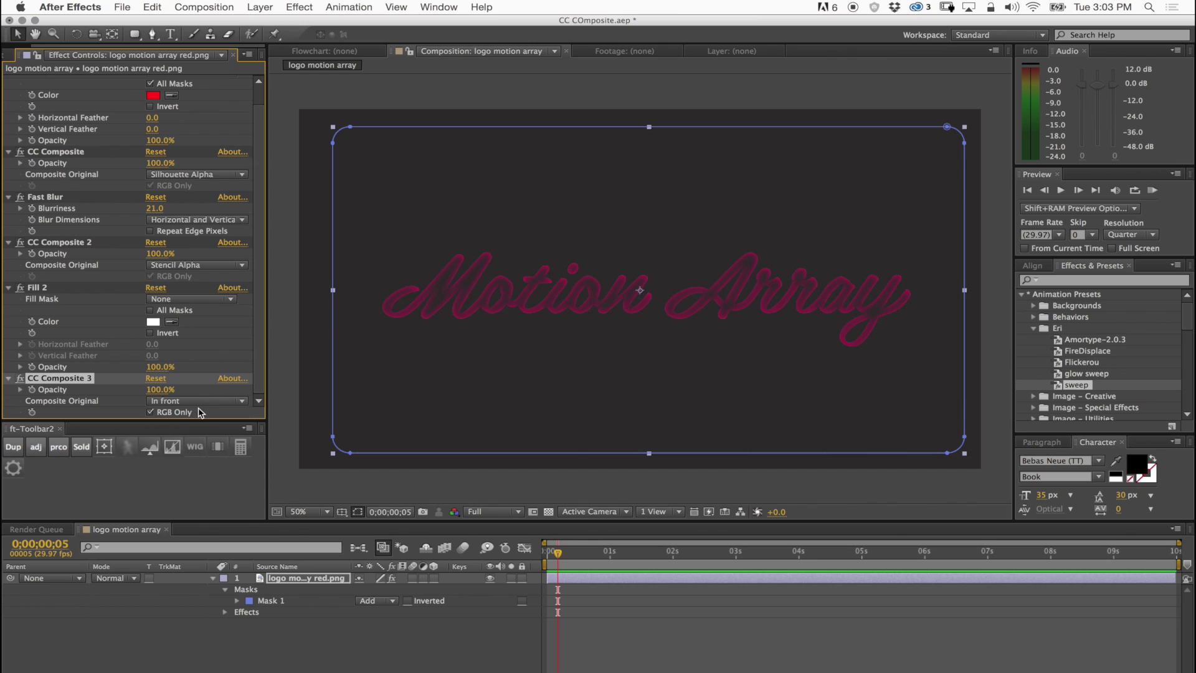
left_click(150, 412)
left_click(203, 401)
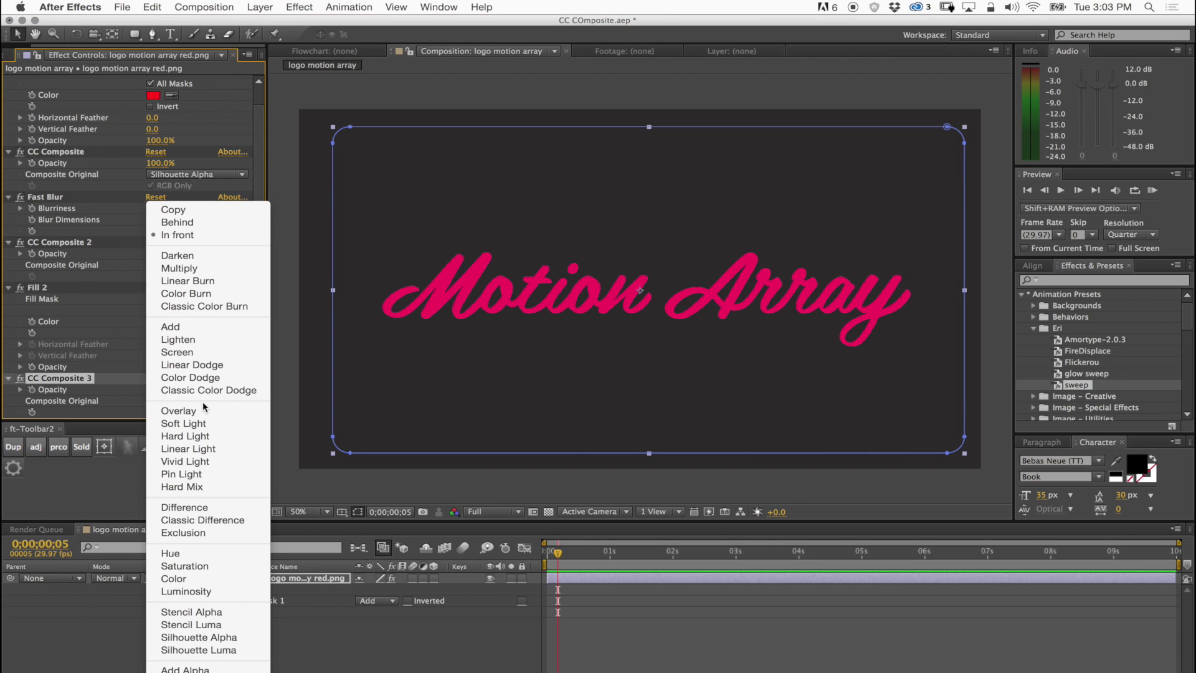
left_click(197, 222)
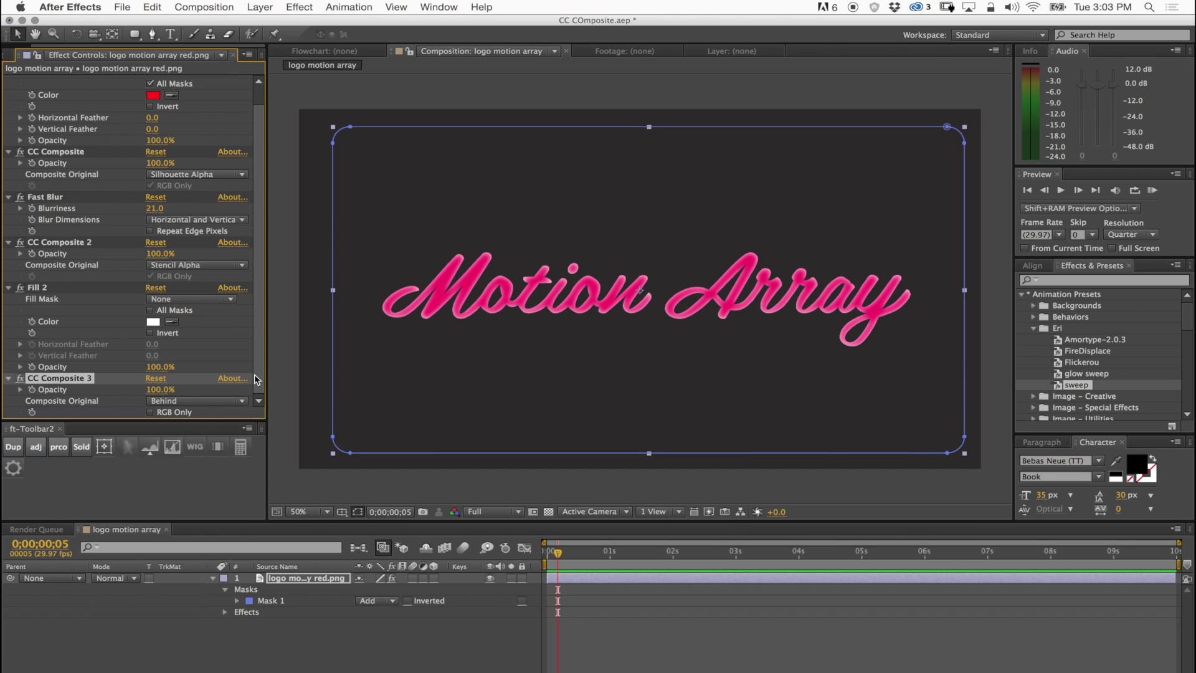
left_click_drag(256, 378, 275, 162)
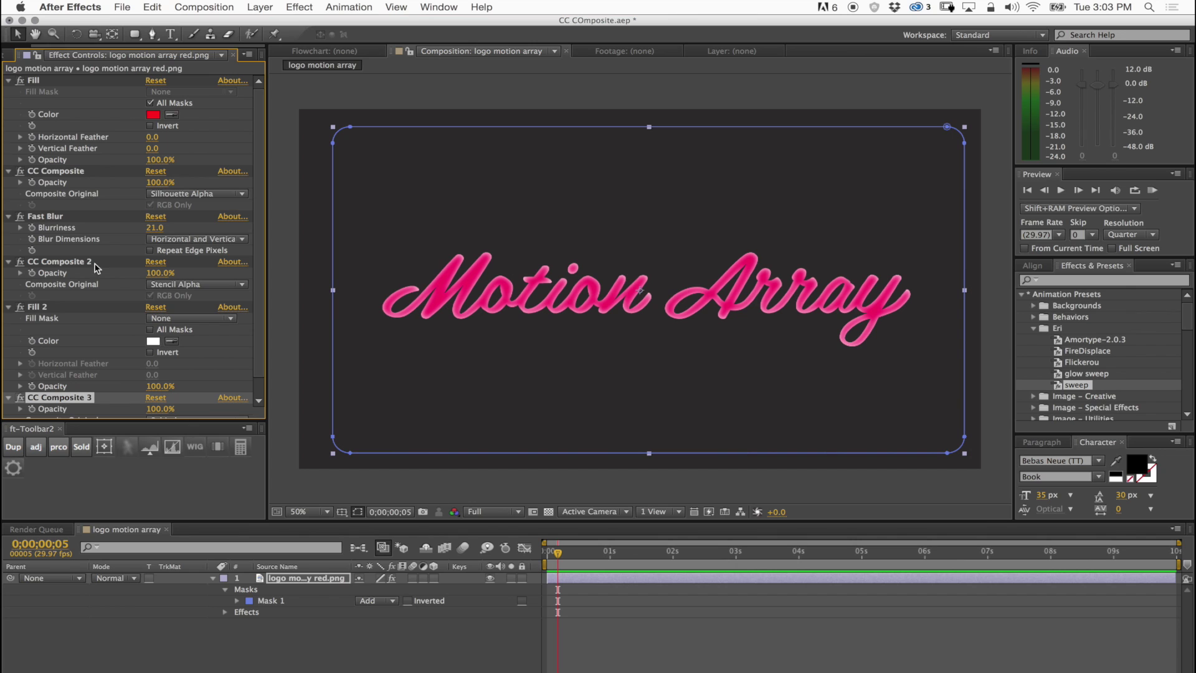
Step: Collapse Fill, Fast Blur, Fill 2 and the three CC Composites, then go to Comp 1
scroll(257, 374, "down", 2)
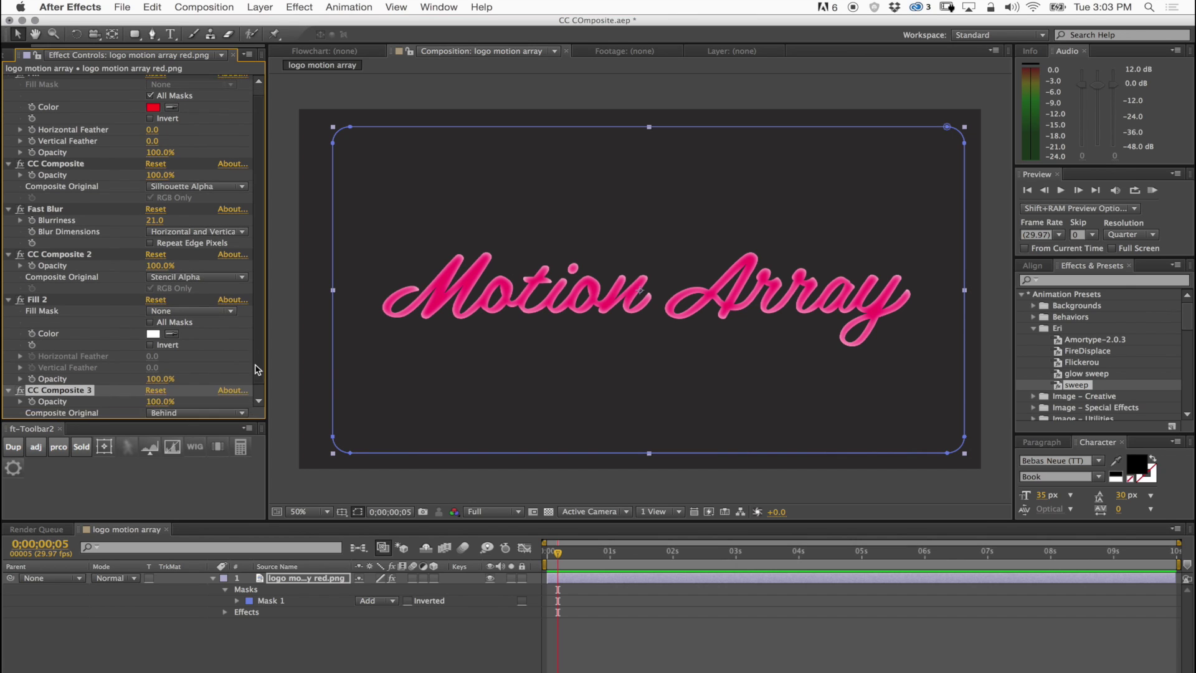
scroll(255, 380, "up", 2)
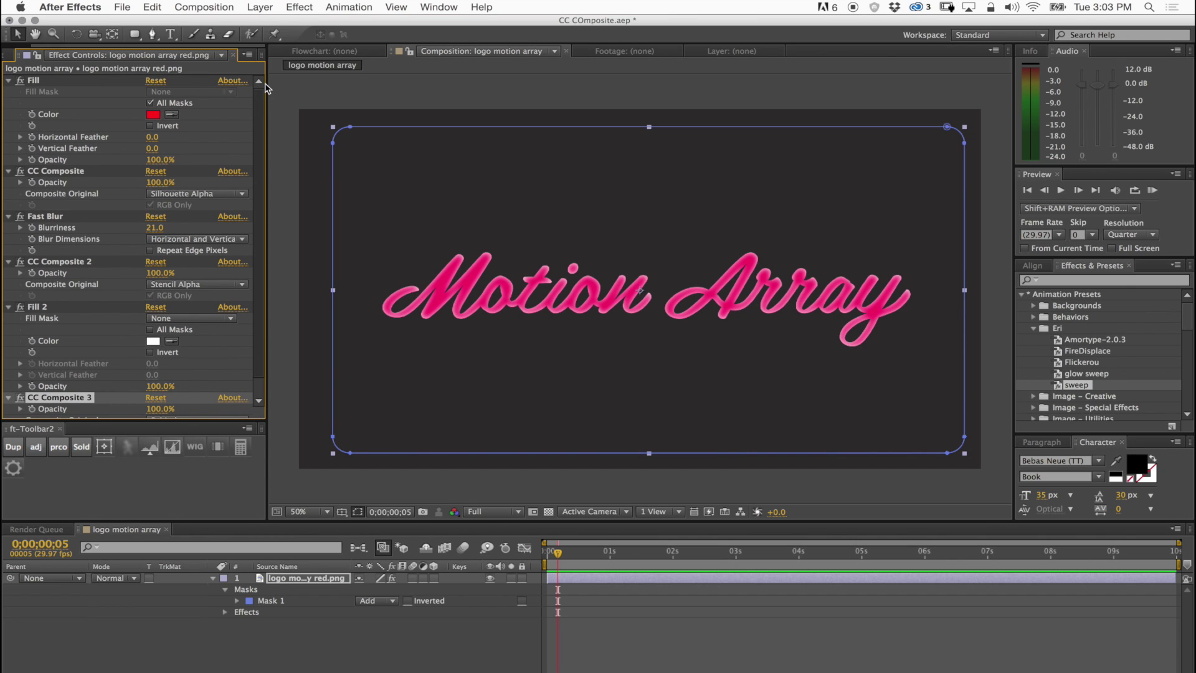
left_click(8, 80)
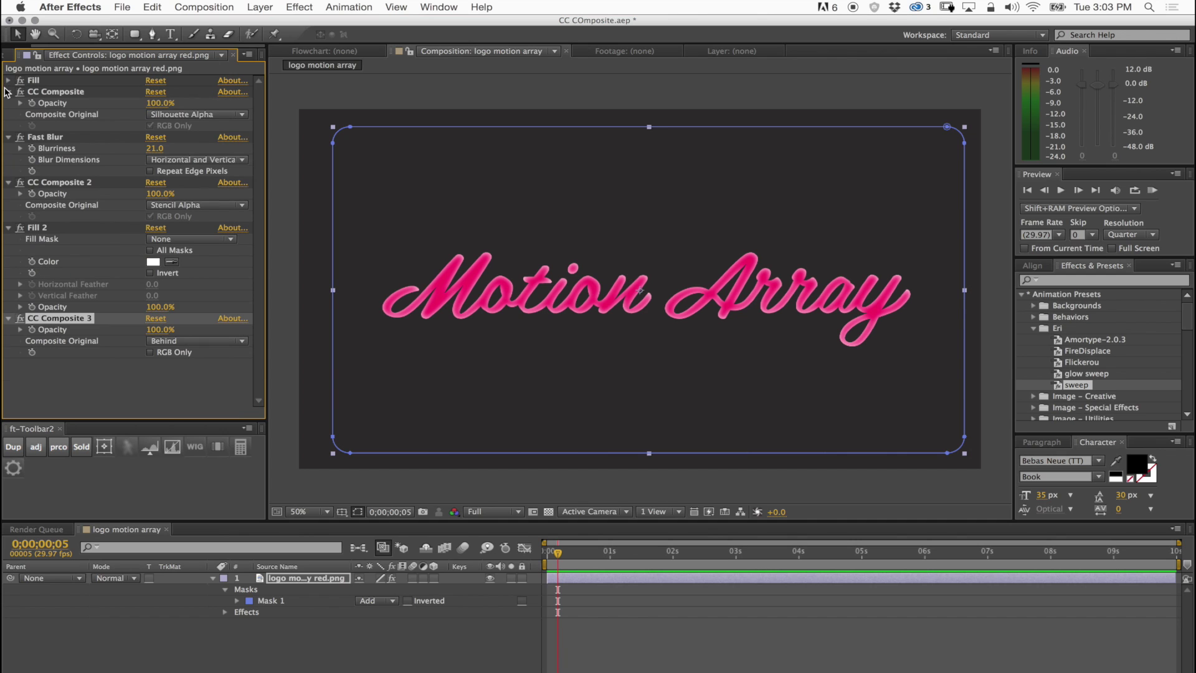
left_click(8, 91)
left_click(8, 102)
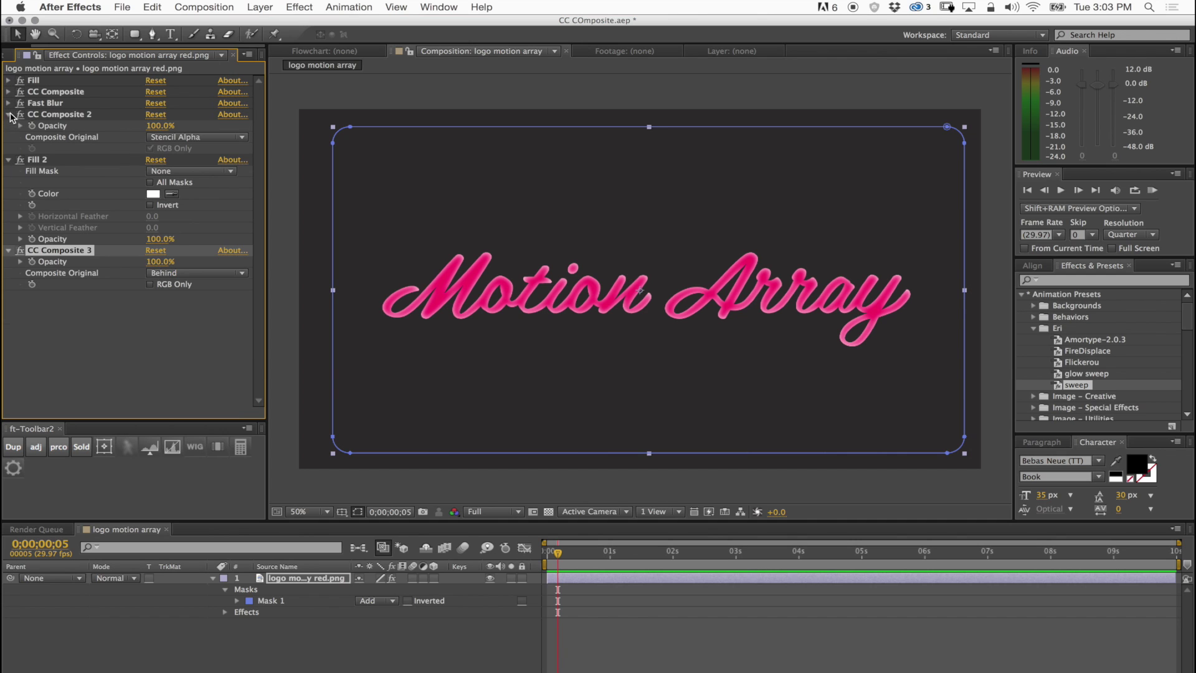
left_click(8, 114)
left_click(8, 125)
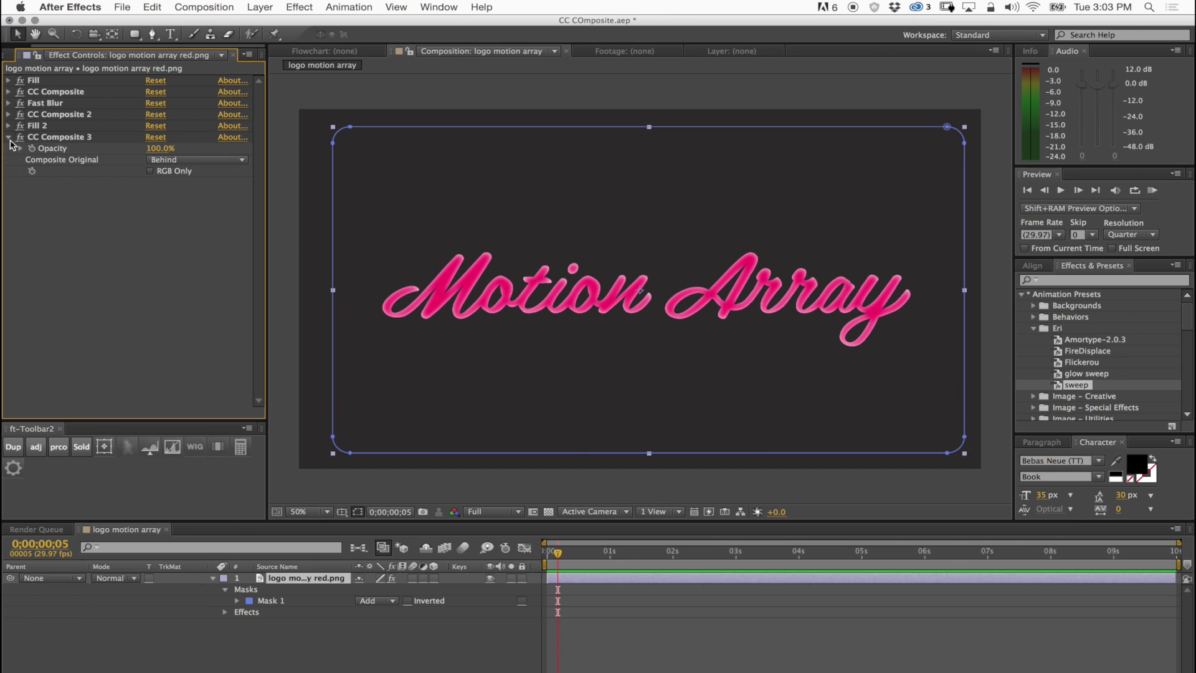
left_click(8, 137)
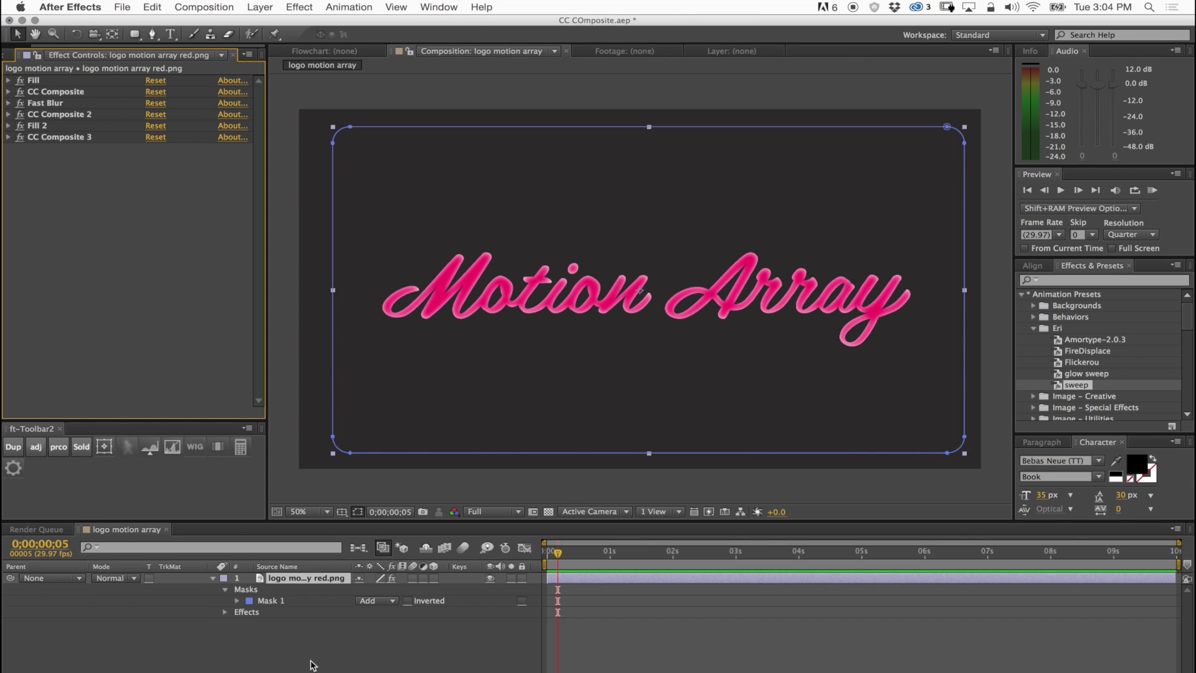
left_click(21, 137)
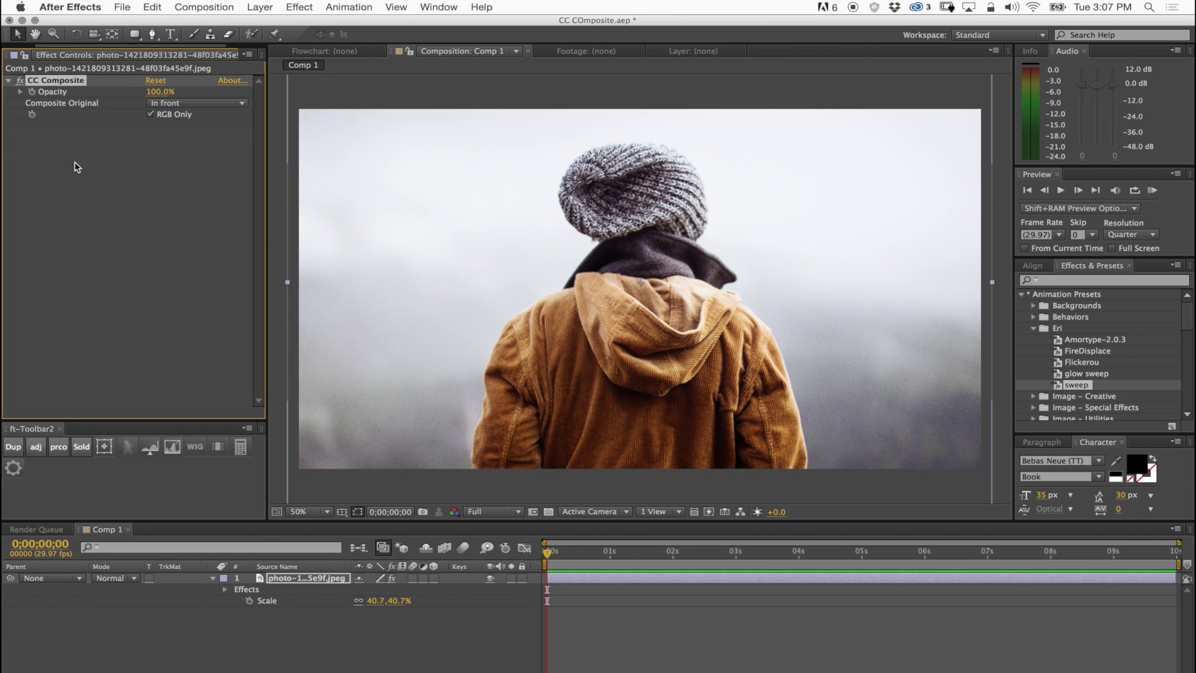
Step: Set the photo's CC Composite to Add mode with opacity around 40%
left_click(197, 103)
left_click(177, 233)
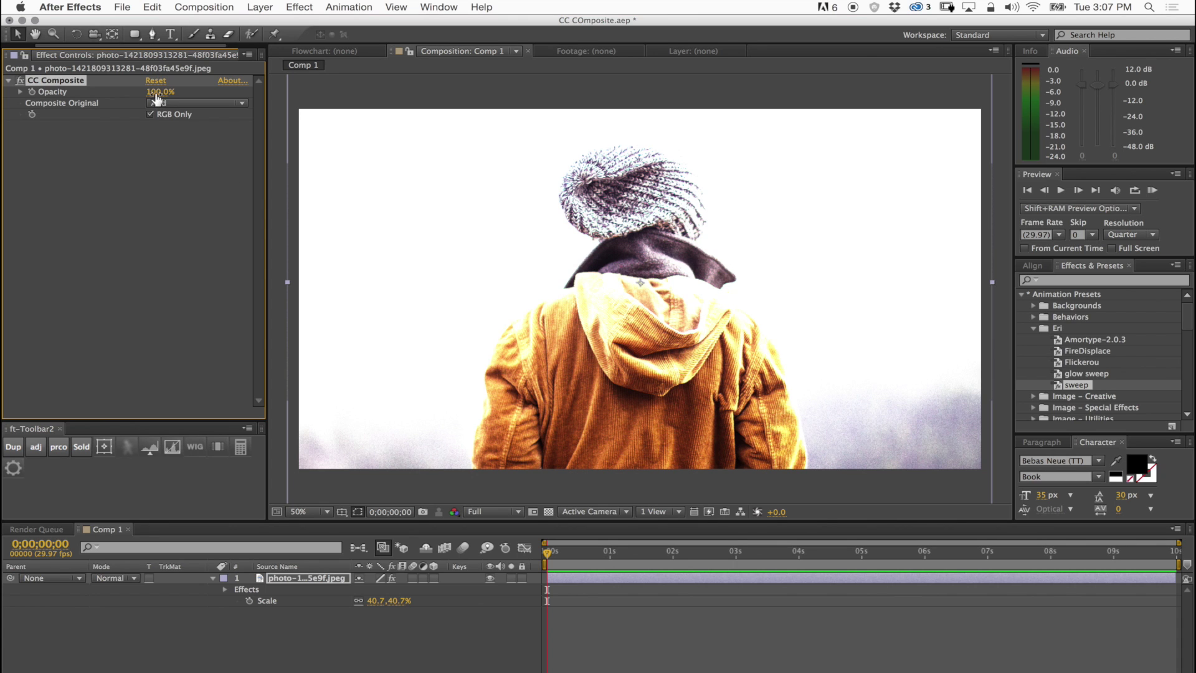
left_click_drag(157, 100, 120, 98)
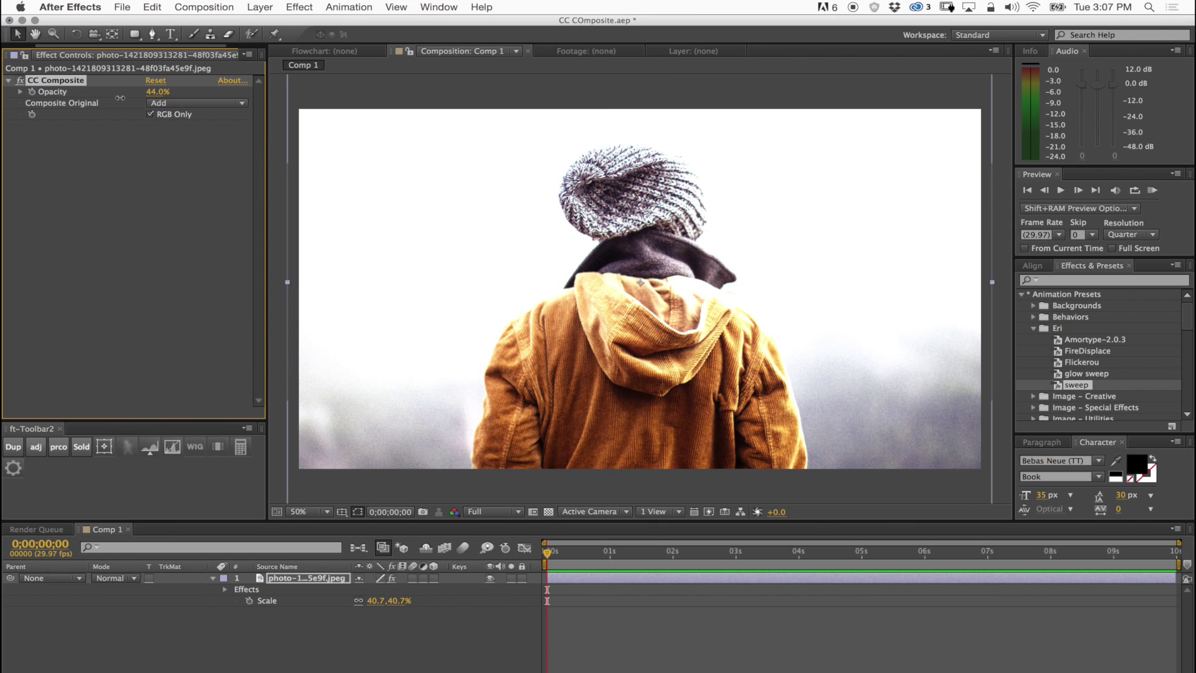
mouse_move(120, 98)
left_mouse_down()
mouse_move(154, 102)
mouse_move(112, 94)
left_mouse_up()
Step: Add Fast Blur at 22 above the CC Composite and lower composite opacity to 19%
left_click(299, 7)
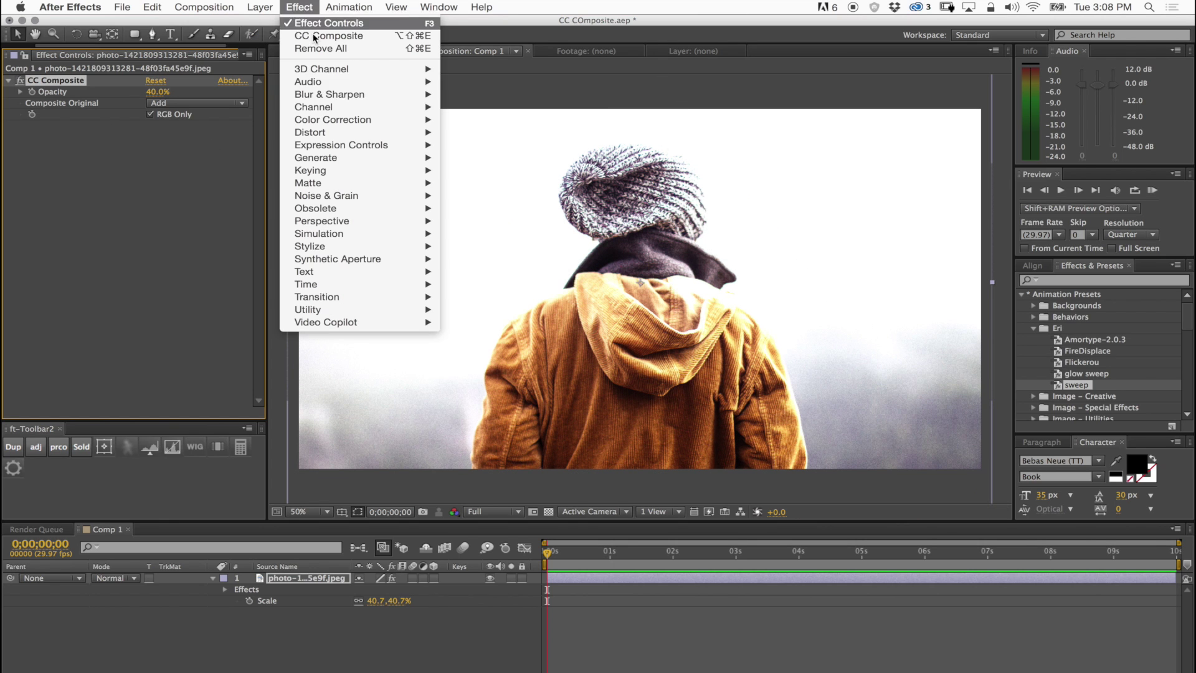
mouse_move(354, 95)
left_click(510, 219)
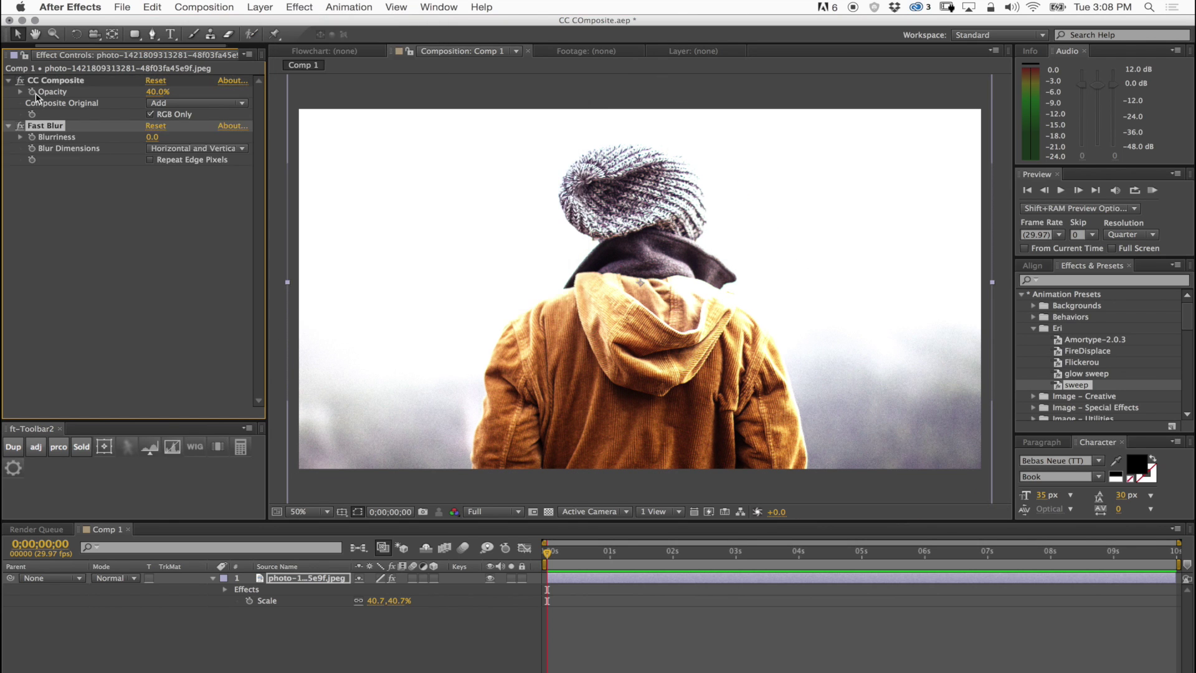
left_click_drag(43, 131, 54, 82)
left_click_drag(152, 92, 174, 93)
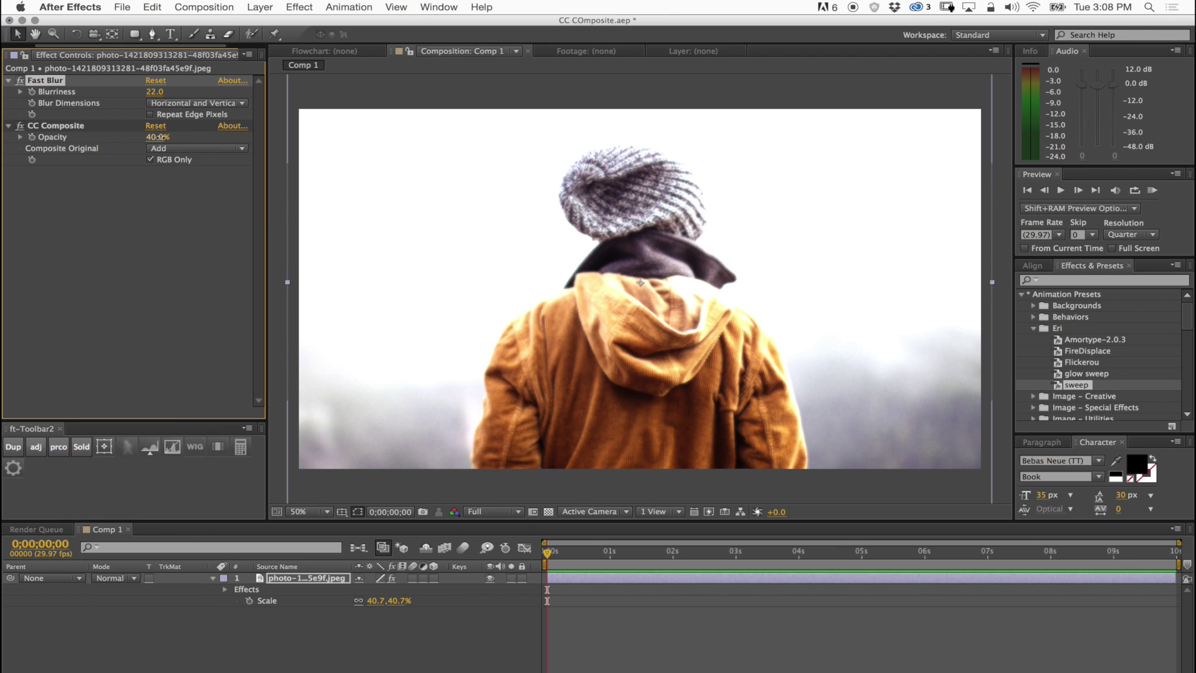
left_click_drag(157, 137, 142, 143)
Step: Try Stencil Luma, then set the composite to Overlay at 100% opacity
left_click(176, 149)
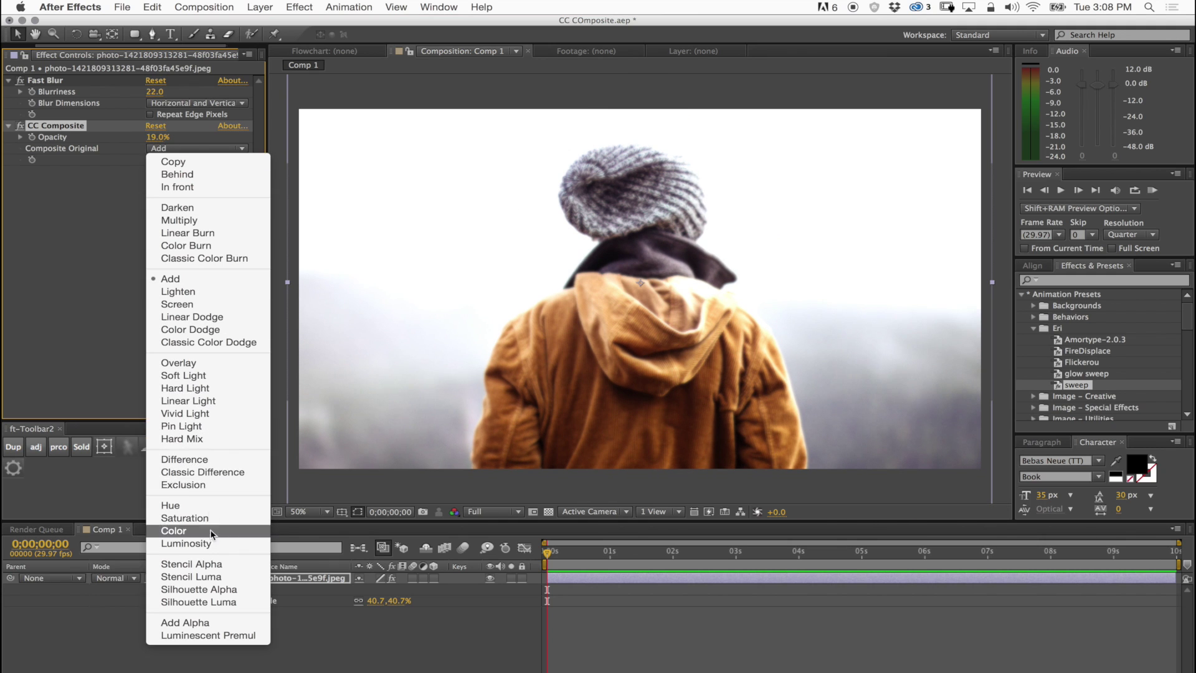
left_click(202, 577)
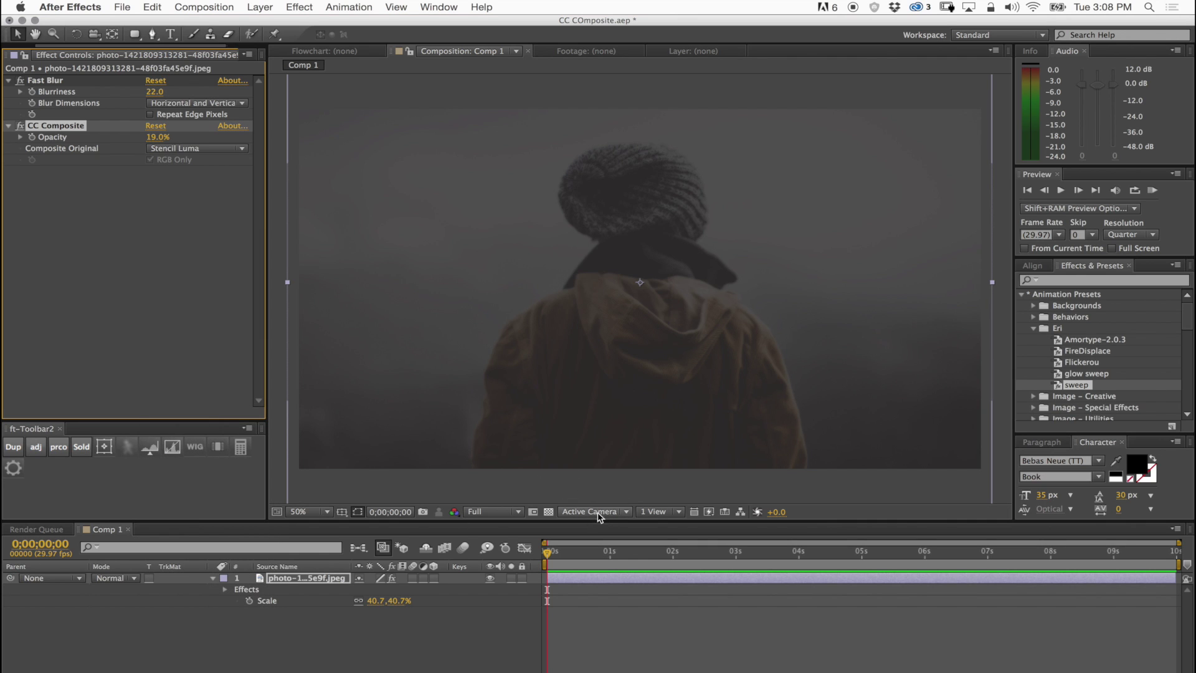
left_click(548, 512)
left_click(548, 511)
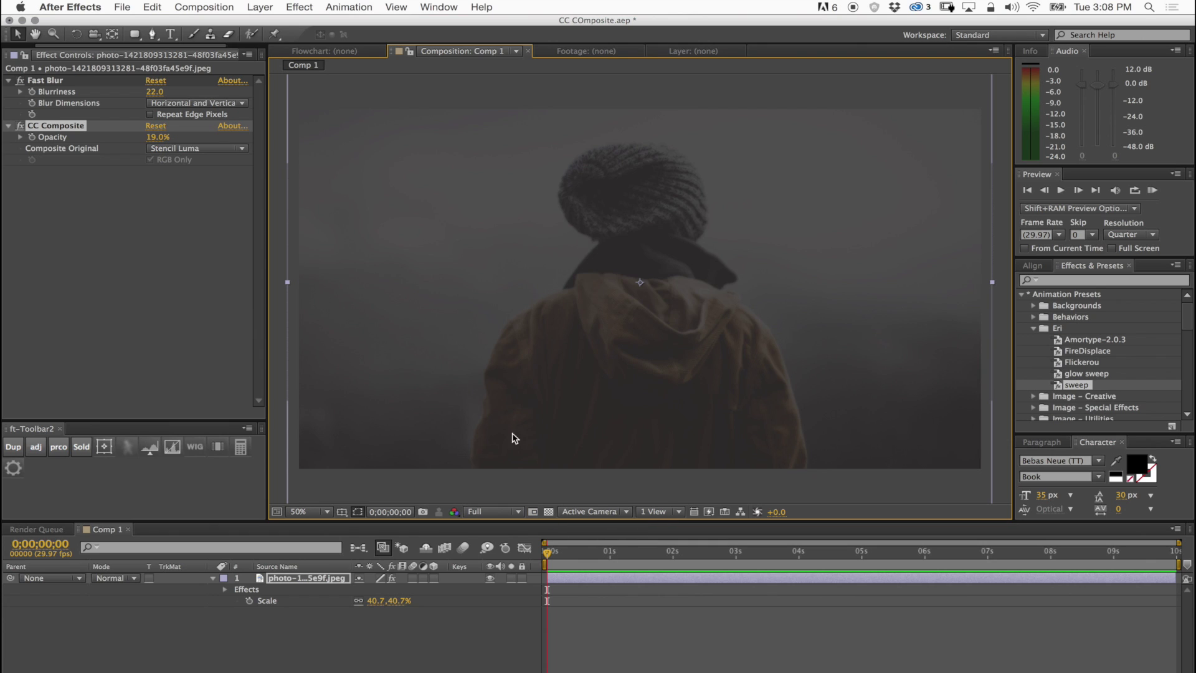
left_click_drag(161, 141, 485, 184)
left_click(548, 511)
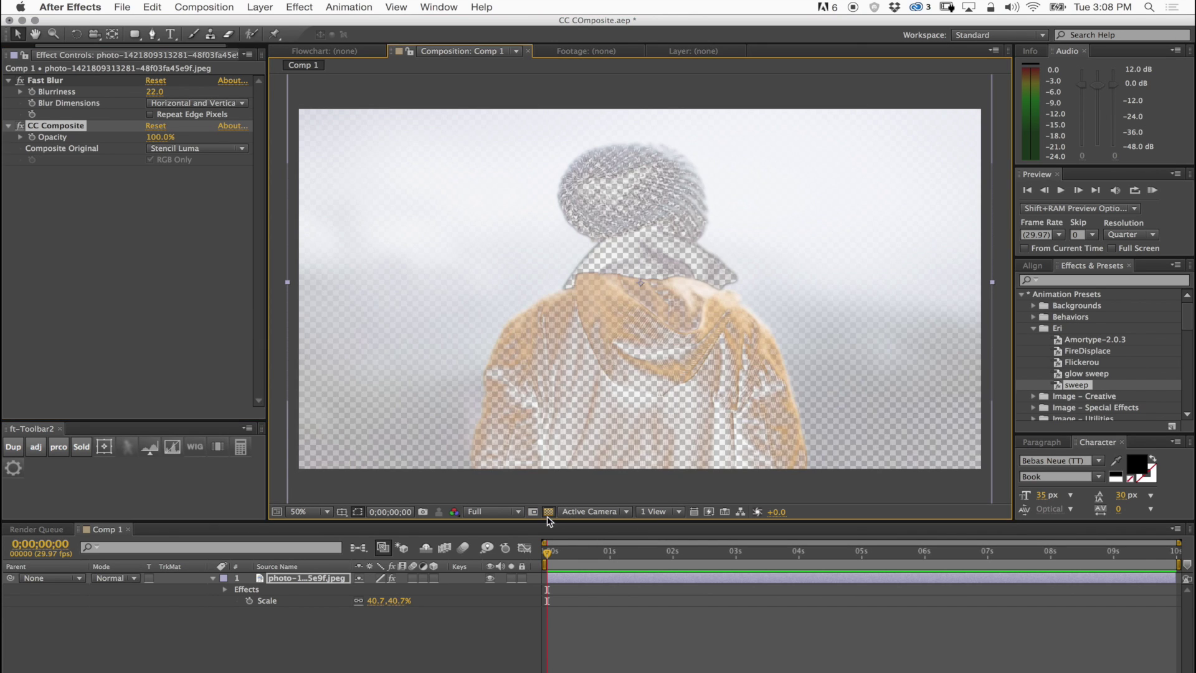
left_click(548, 511)
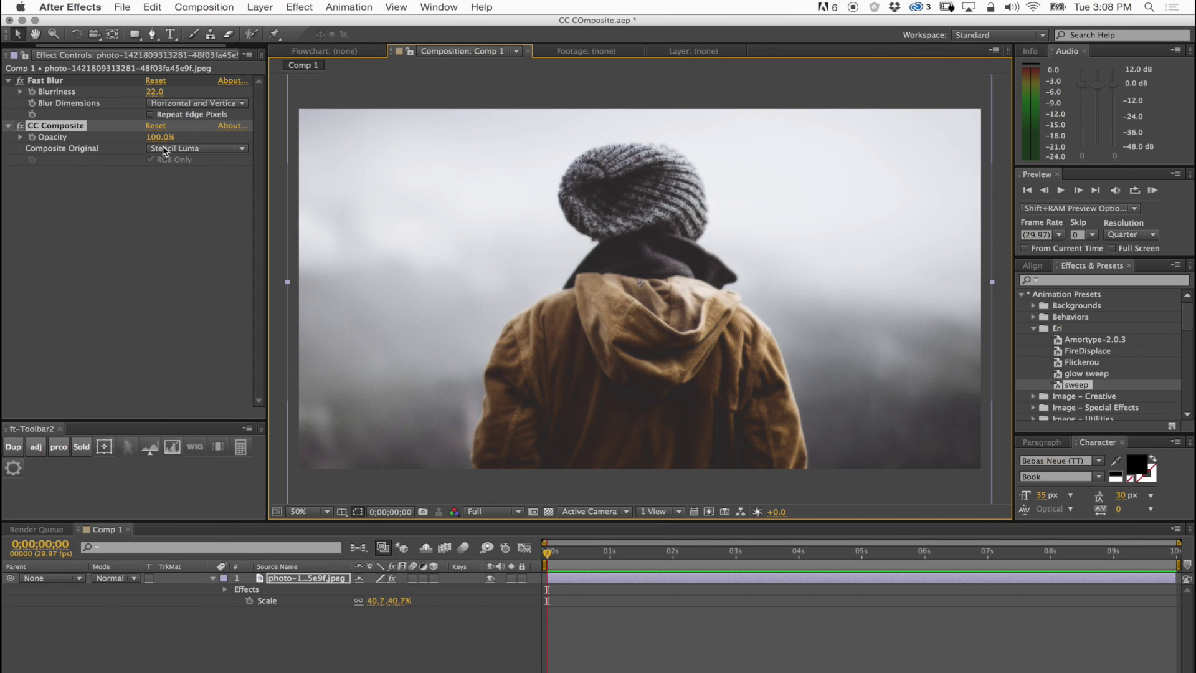
left_click(181, 149)
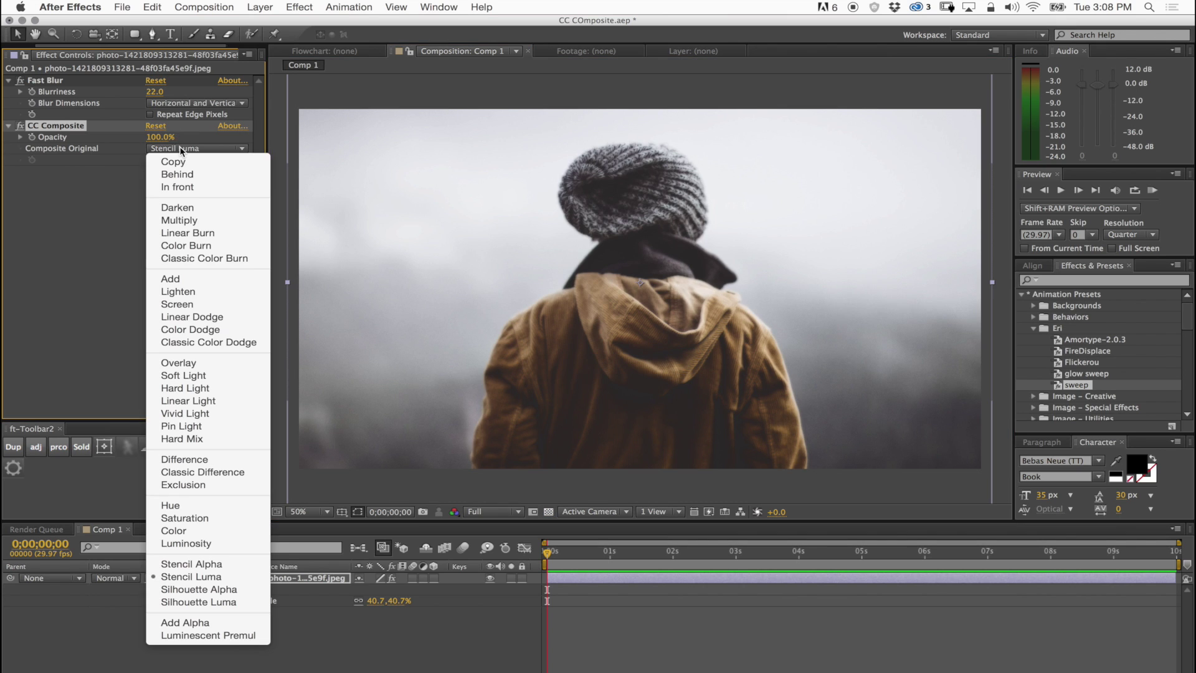
left_click(215, 363)
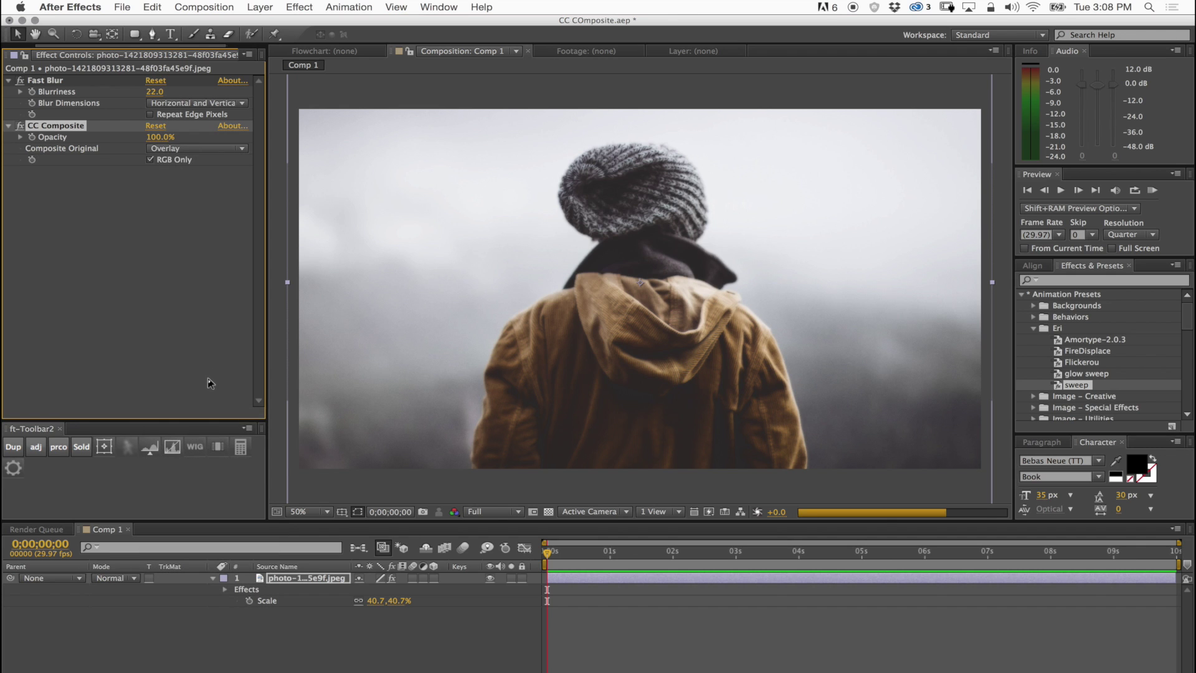
Step: Compare the photo with CC Composite switched off, then raise Fast Blur blurriness to 30
left_click(20, 126)
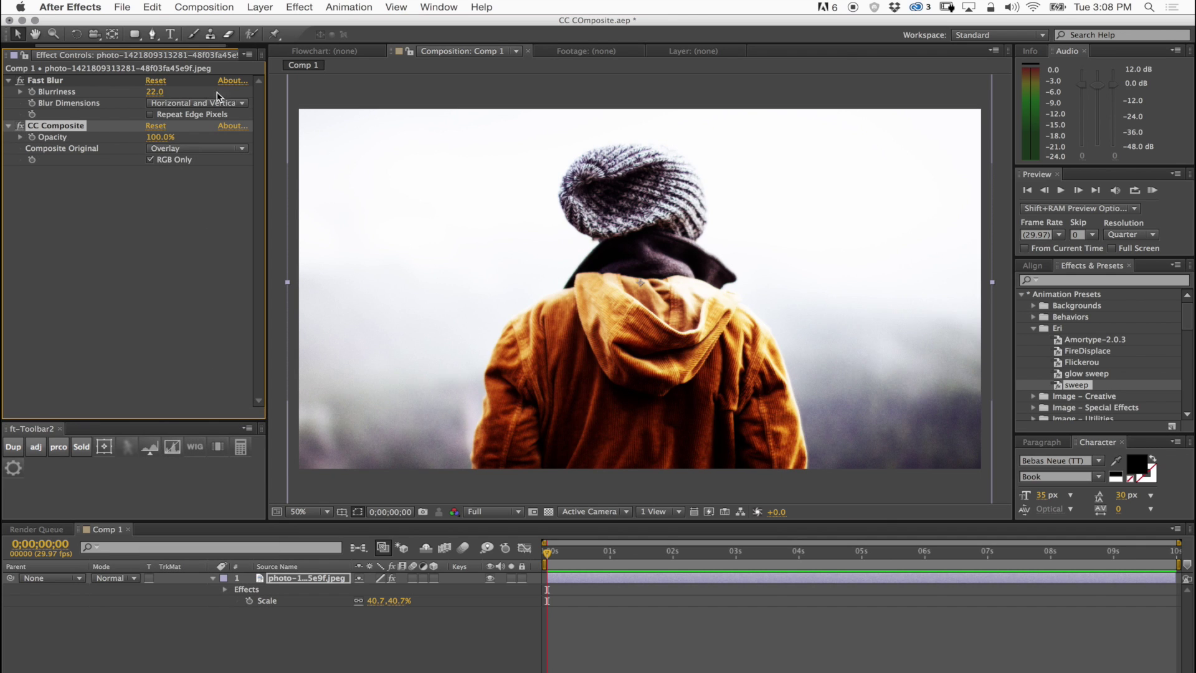
mouse_move(154, 91)
left_mouse_down()
mouse_move(122, 90)
mouse_move(153, 92)
left_mouse_up()
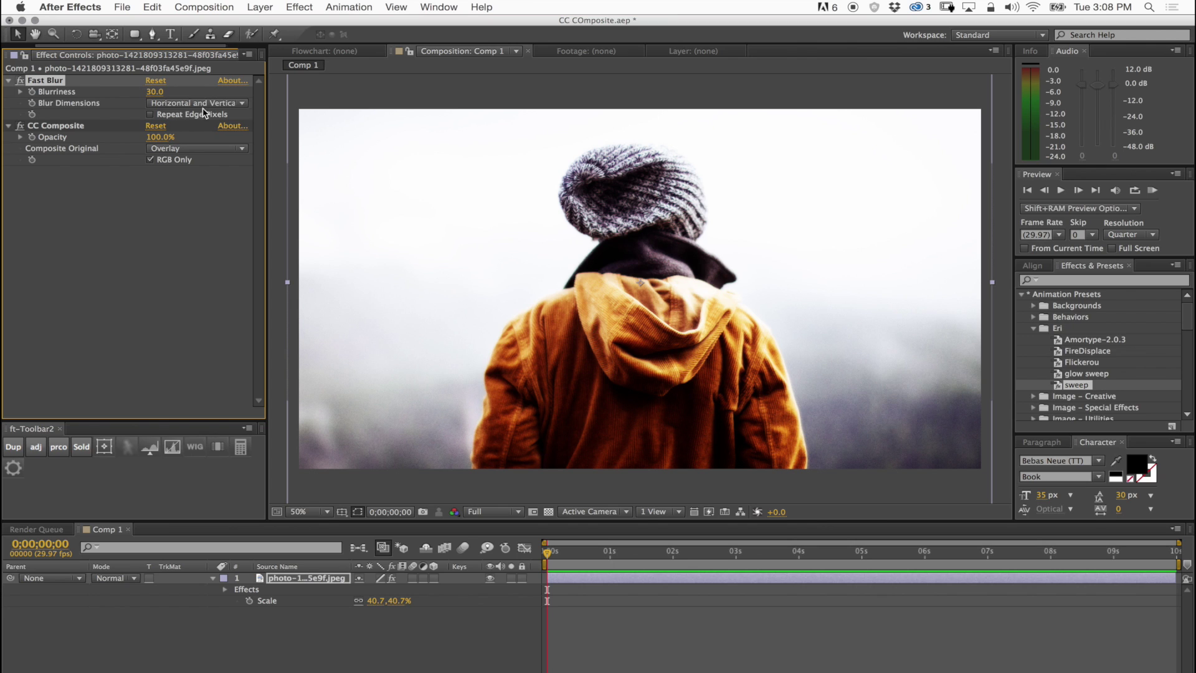